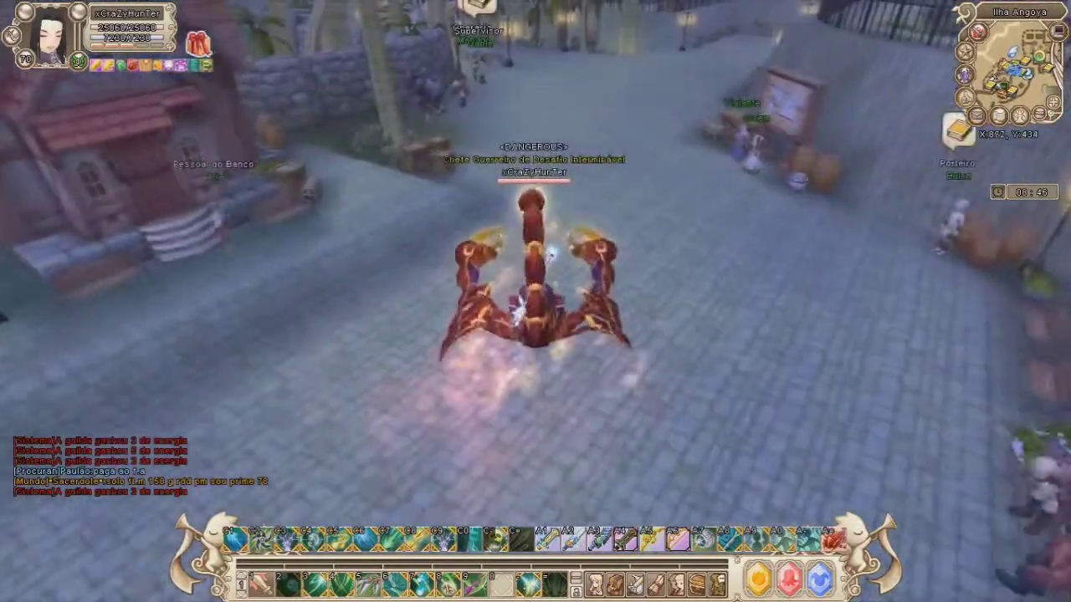
pyautogui.press('w')
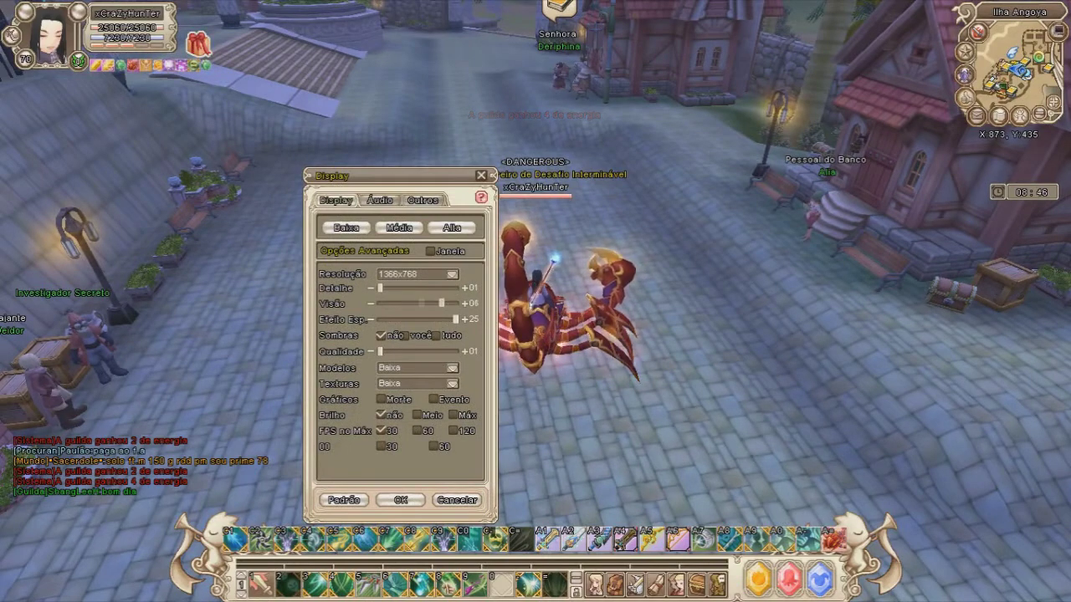
pyautogui.press('Escape')
pyautogui.press('Escape')
pyautogui.press('w')
pyautogui.press('a')
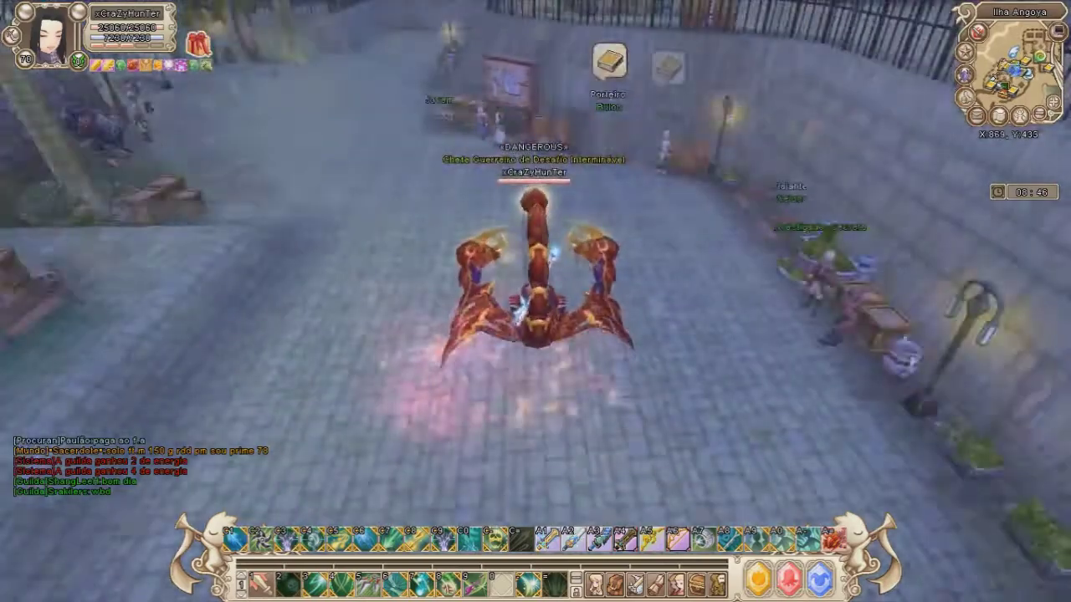
pyautogui.press('d')
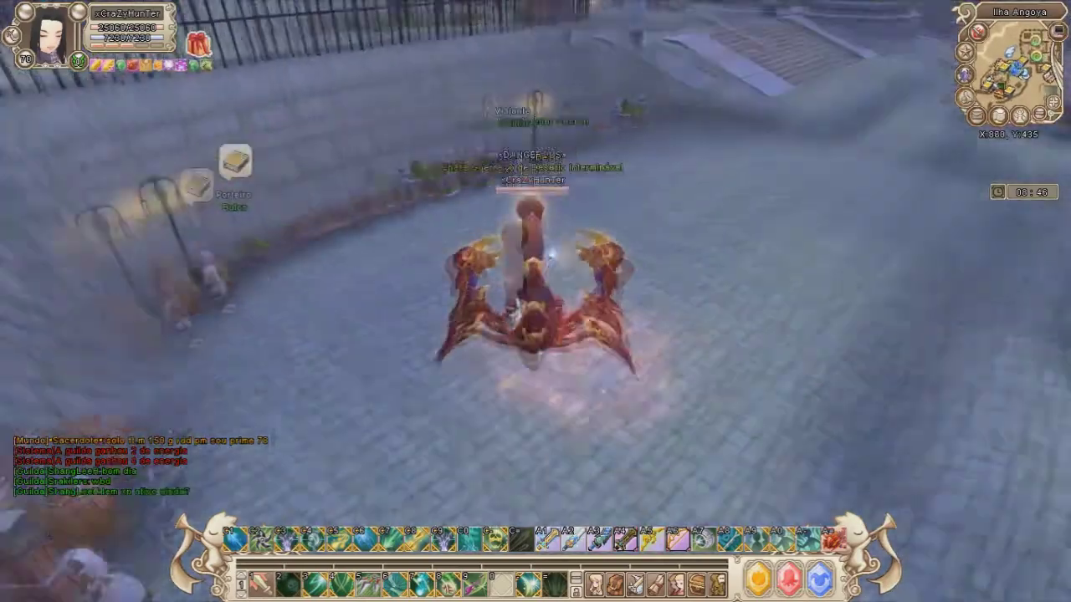
pyautogui.press('Escape')
pyautogui.press('d')
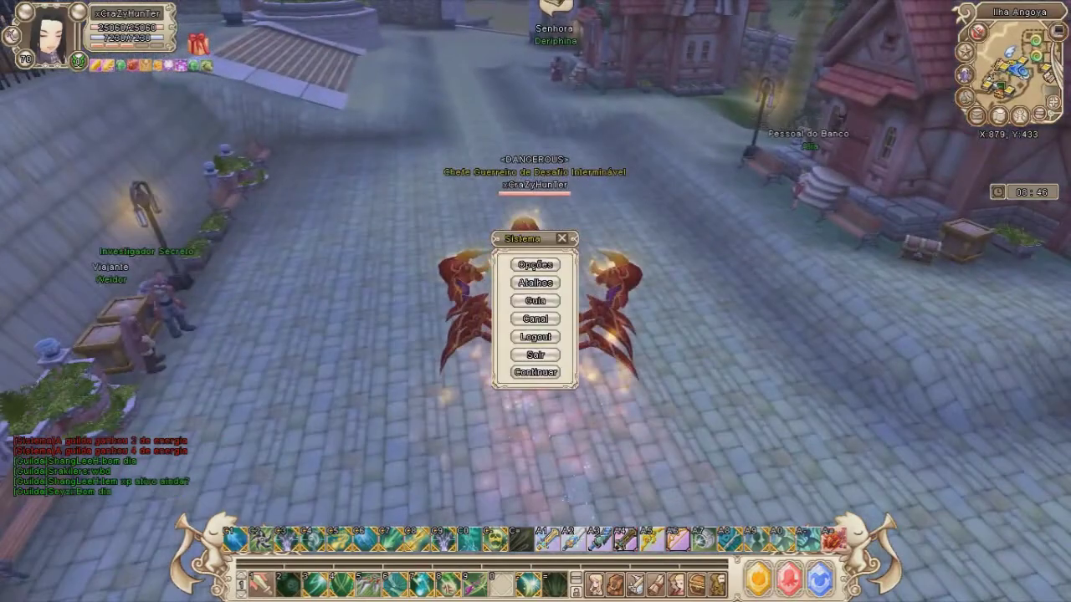
# - Switch from the game to the desktop, clear away the OBS and Arquivos de Programas windows, and place the RAMDisk utility beside Task Manager
pyautogui.hotkey('alt', 'Tab')
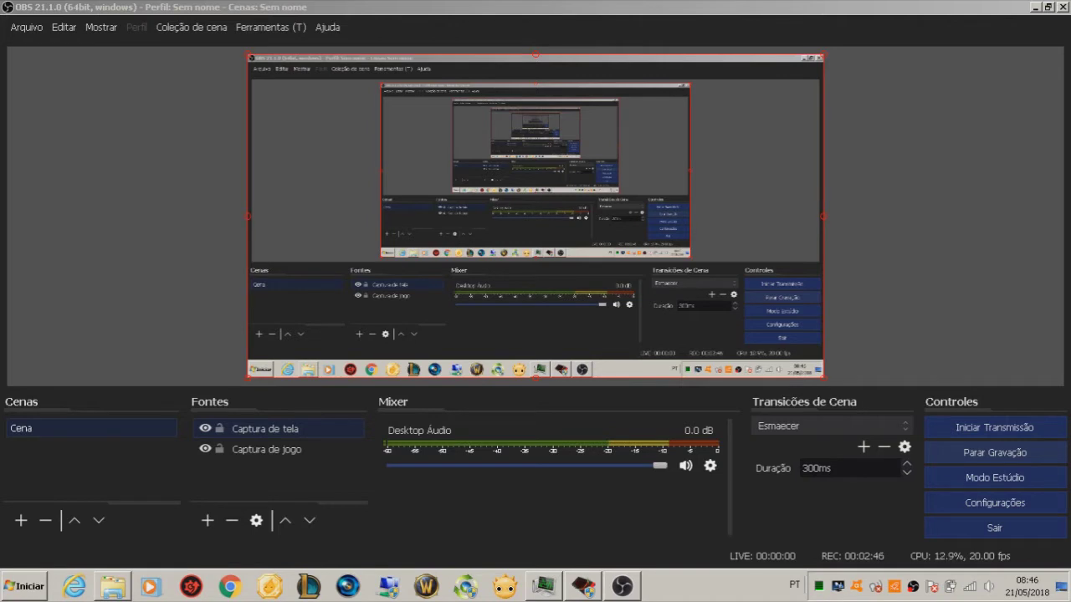
pyautogui.click(1035, 7)
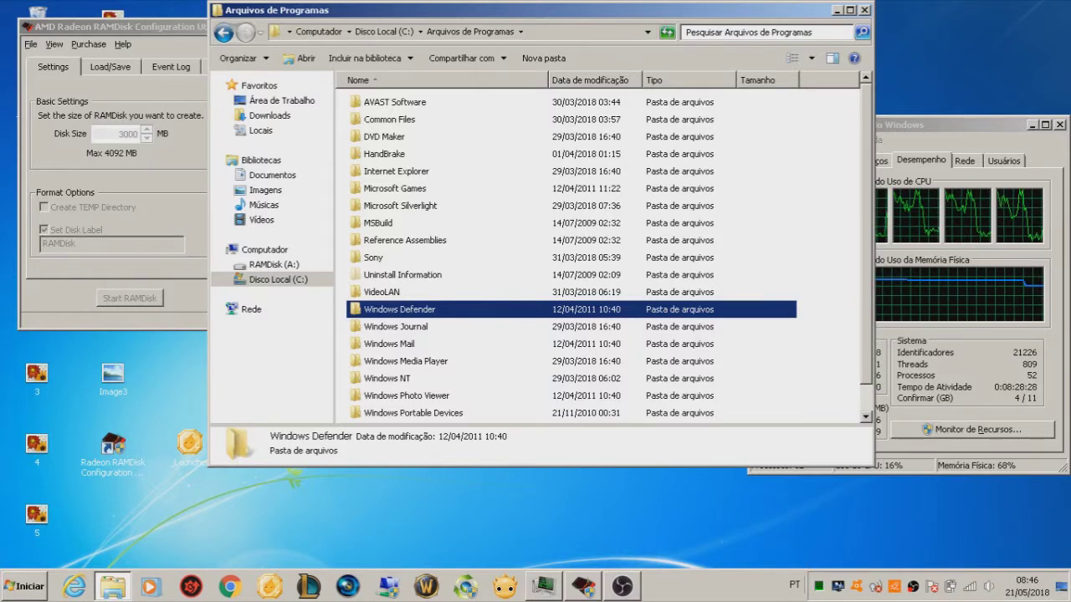
pyautogui.hotkey('alt', 'F4')
pyautogui.moveTo(221, 26); pyautogui.dragTo(692, 39)
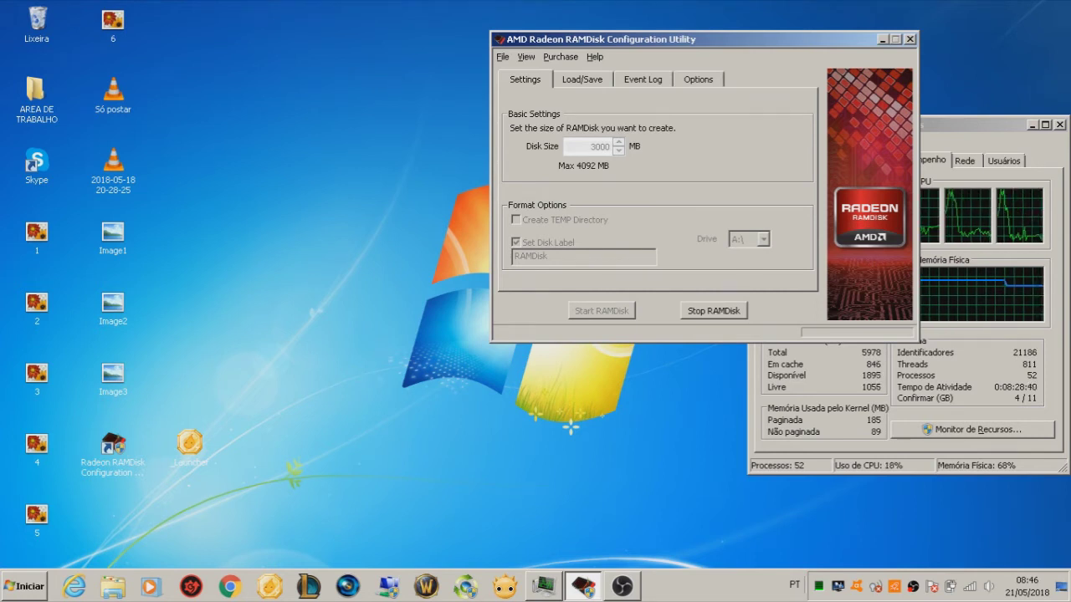
pyautogui.moveTo(585, 39); pyautogui.dragTo(374, 41)
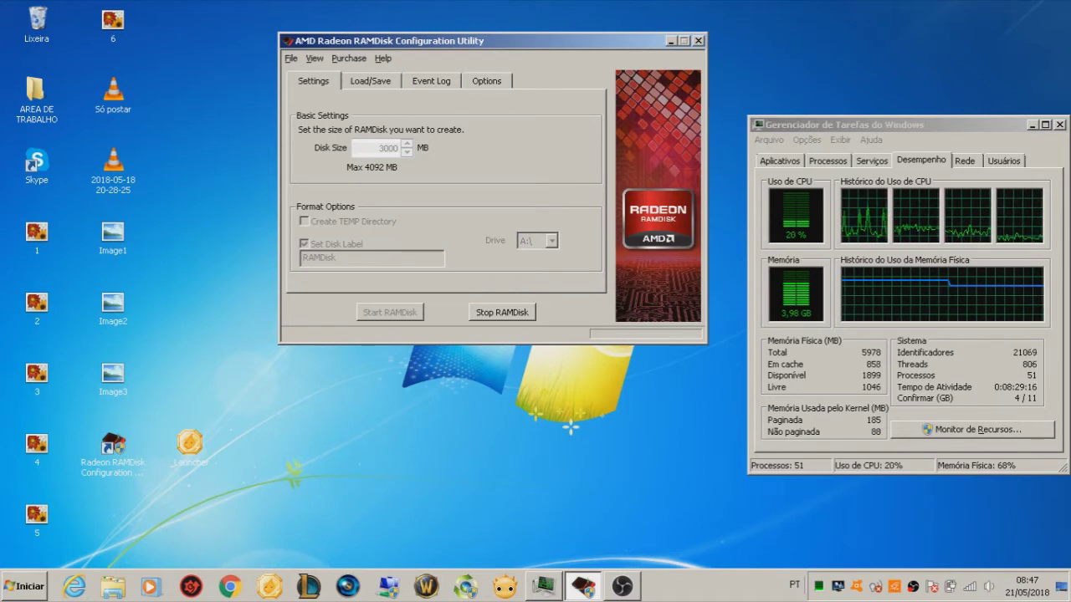
# - Open the Computer window and place it beside Task Manager to view the RAMDisk (A:) and Disco Local (C:) drives
pyautogui.click(23, 586)
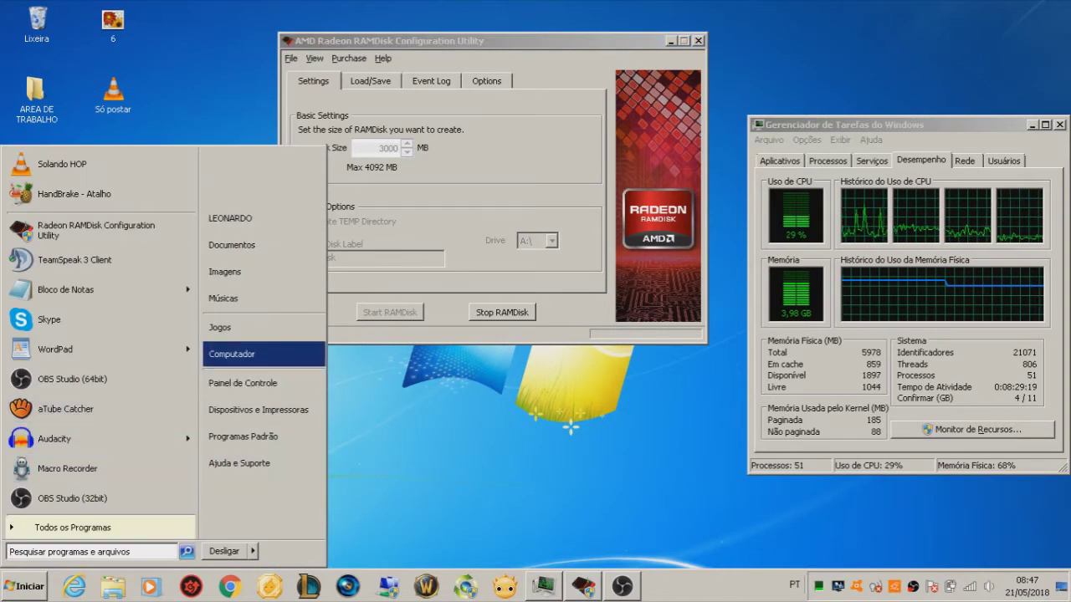
pyautogui.click(264, 355)
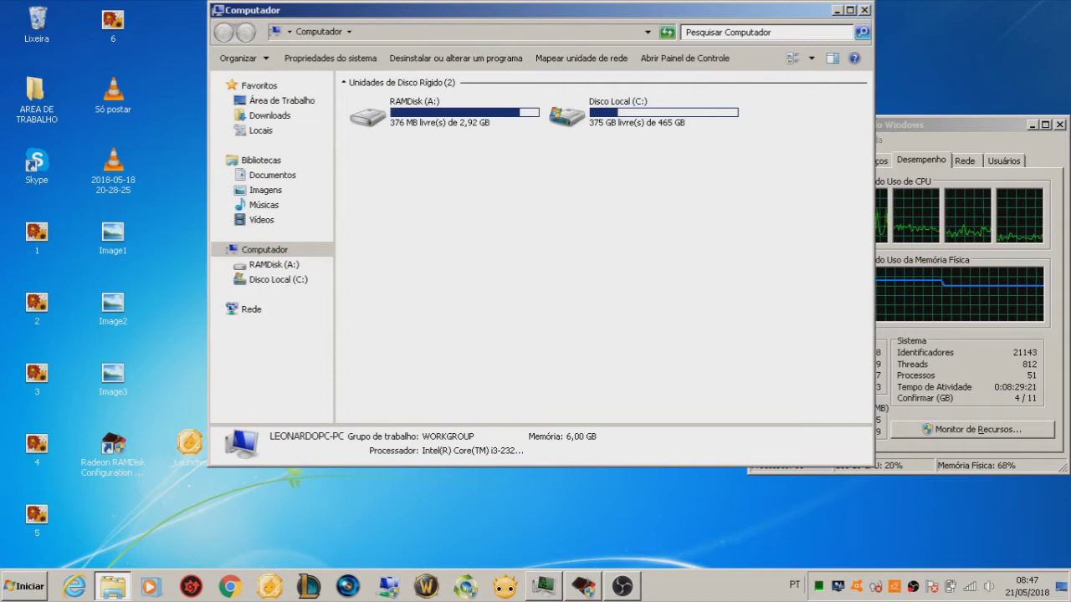
pyautogui.click(642, 112)
pyautogui.press('Escape')
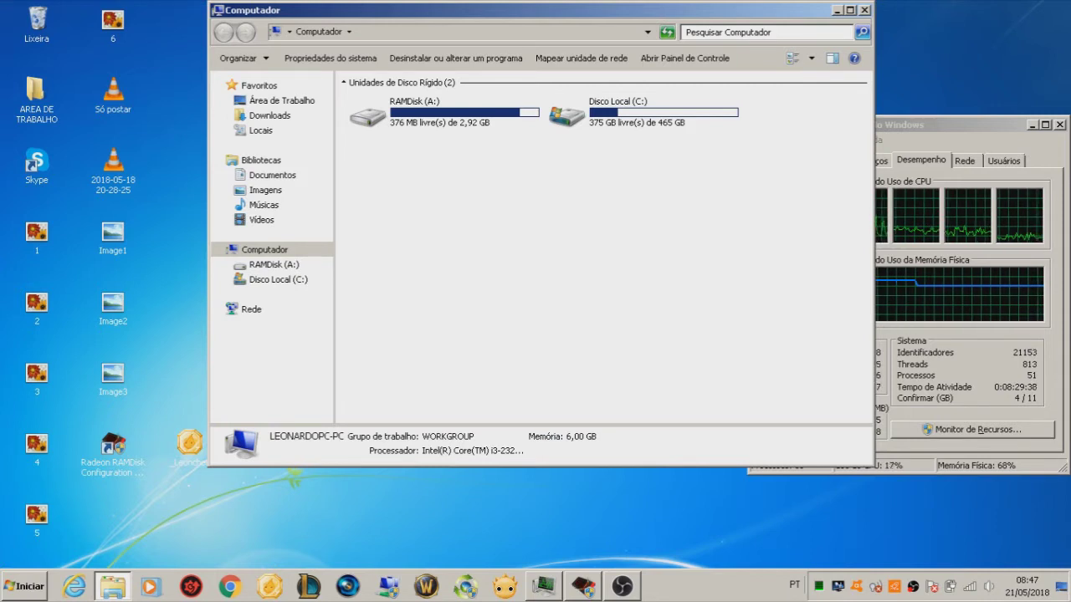
pyautogui.moveTo(683, 10); pyautogui.dragTo(527, 10)
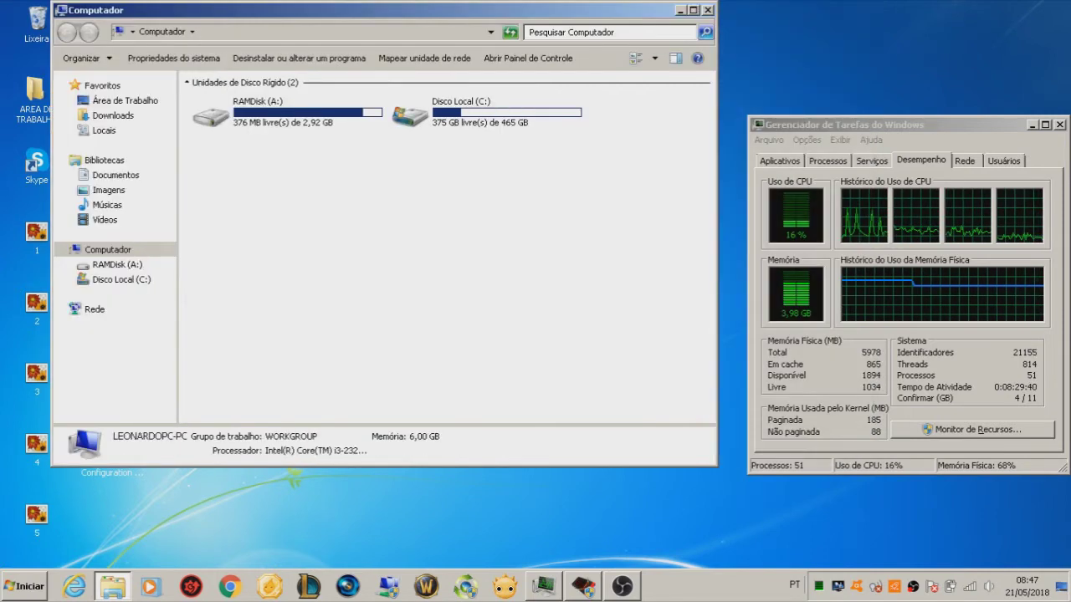
# - Minimize the Task Manager and Computer windows and stop the running RAMDisk
pyautogui.click(1032, 125)
pyautogui.click(680, 10)
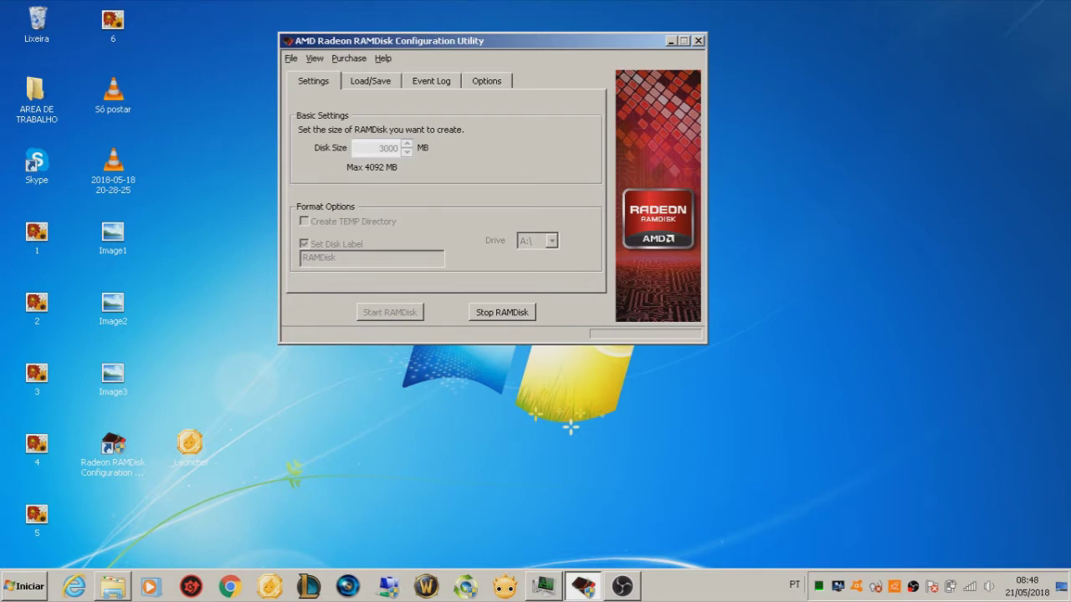
pyautogui.press('Return')
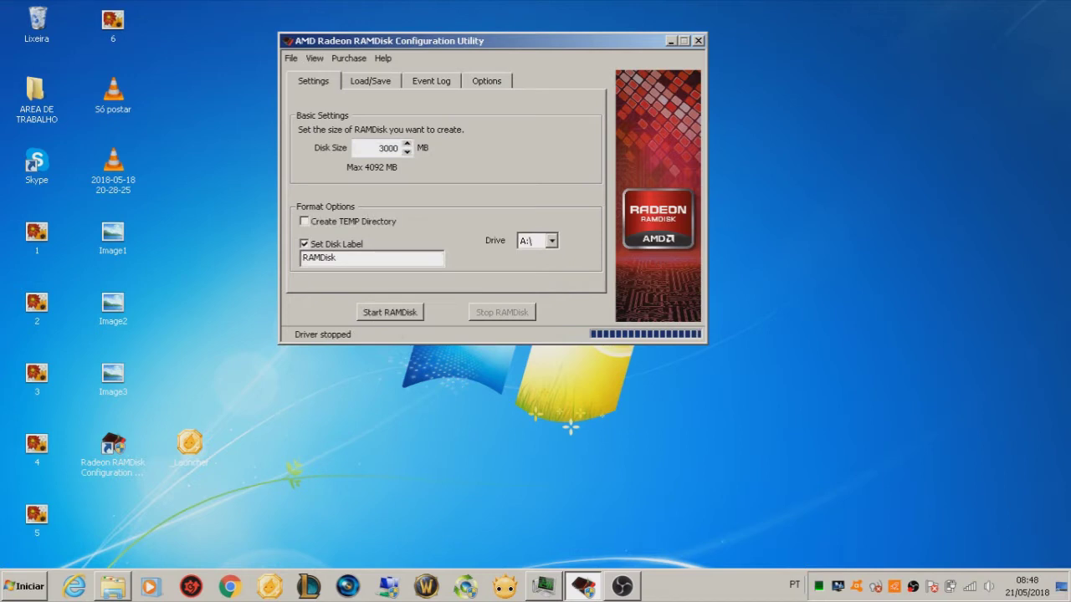
# - Reopen the Computer window, refresh its drive list, and move the window aside to uncover the RAMDisk utility
pyautogui.click(23, 586)
pyautogui.click(249, 354)
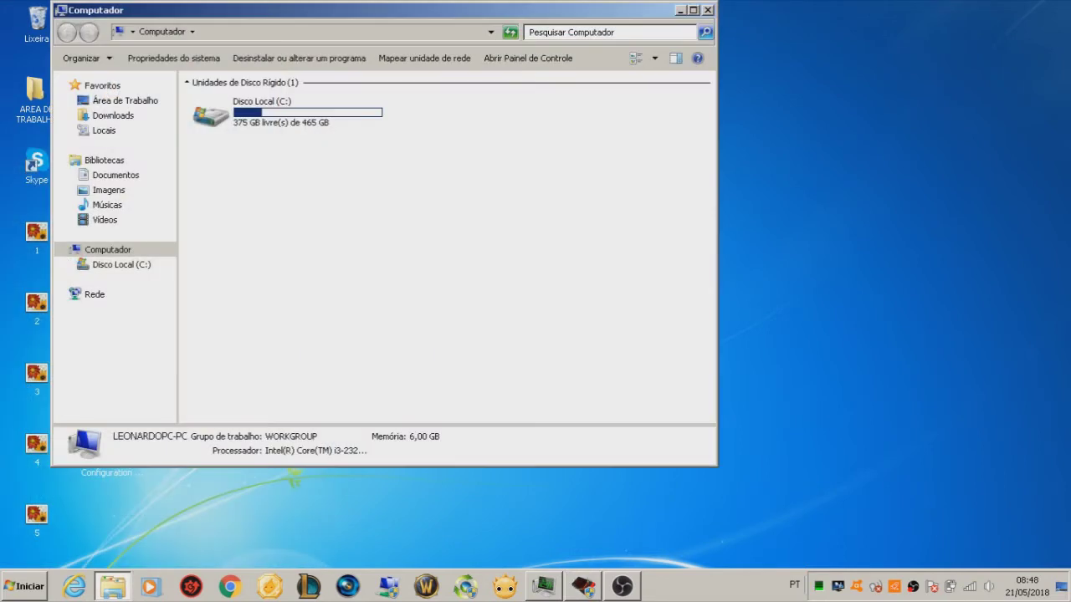
pyautogui.rightClick(409, 177)
pyautogui.click(440, 227)
pyautogui.moveTo(383, 10); pyautogui.dragTo(623, 15)
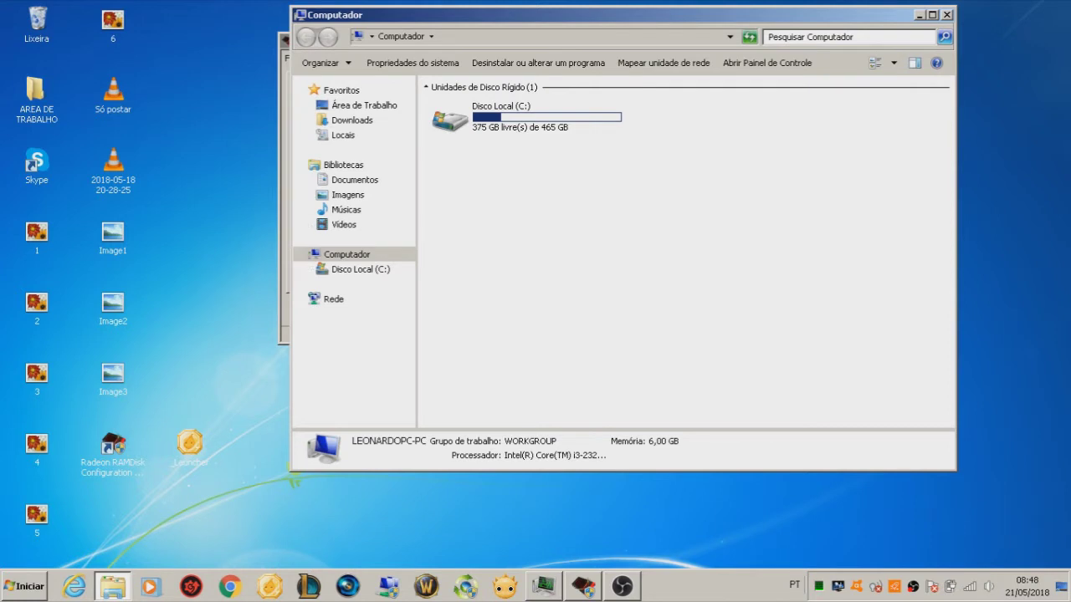
# - Bring the RAMDisk utility to the front and start a 3000 MB RAMDisk labelled RAMDisk on drive A:
pyautogui.click(285, 41)
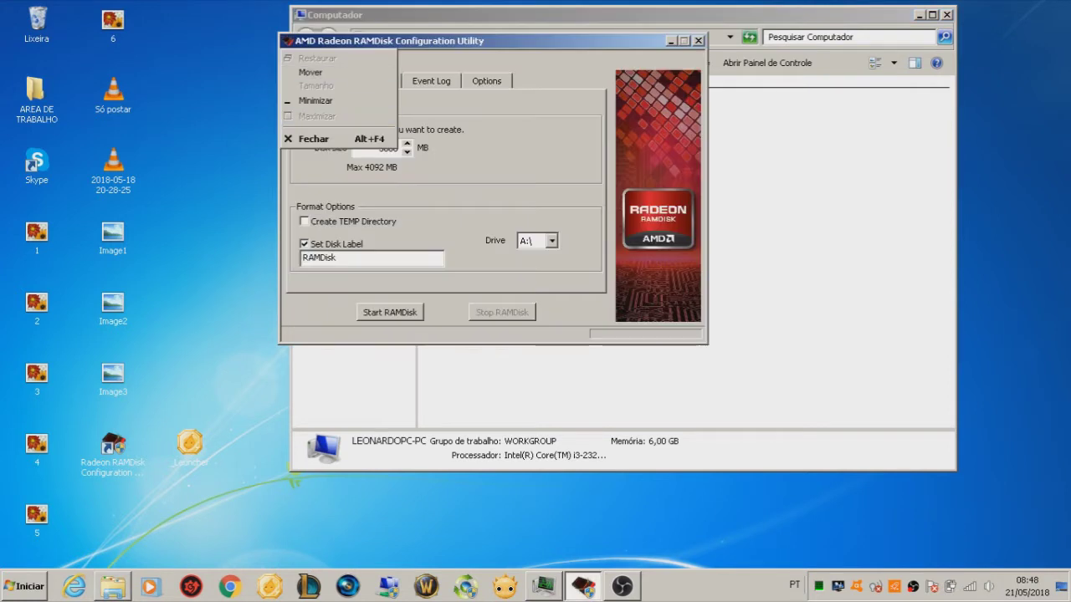
pyautogui.hotkey('alt', 'Tab')
pyautogui.hotkey('alt', 'Tab')
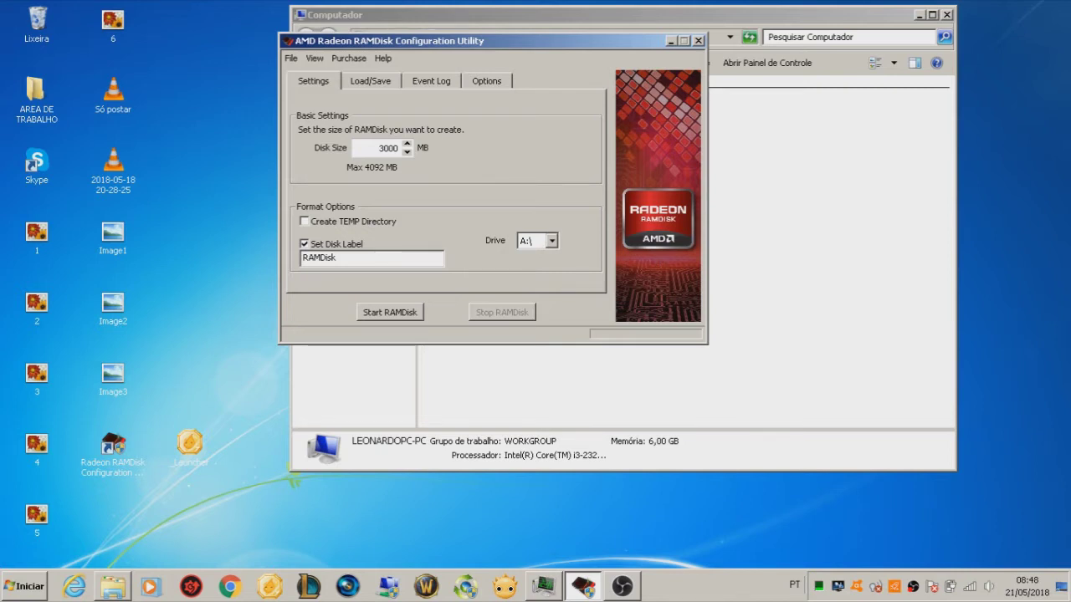
pyautogui.moveTo(492, 40); pyautogui.dragTo(602, 57)
pyautogui.moveTo(495, 56); pyautogui.dragTo(346, 66)
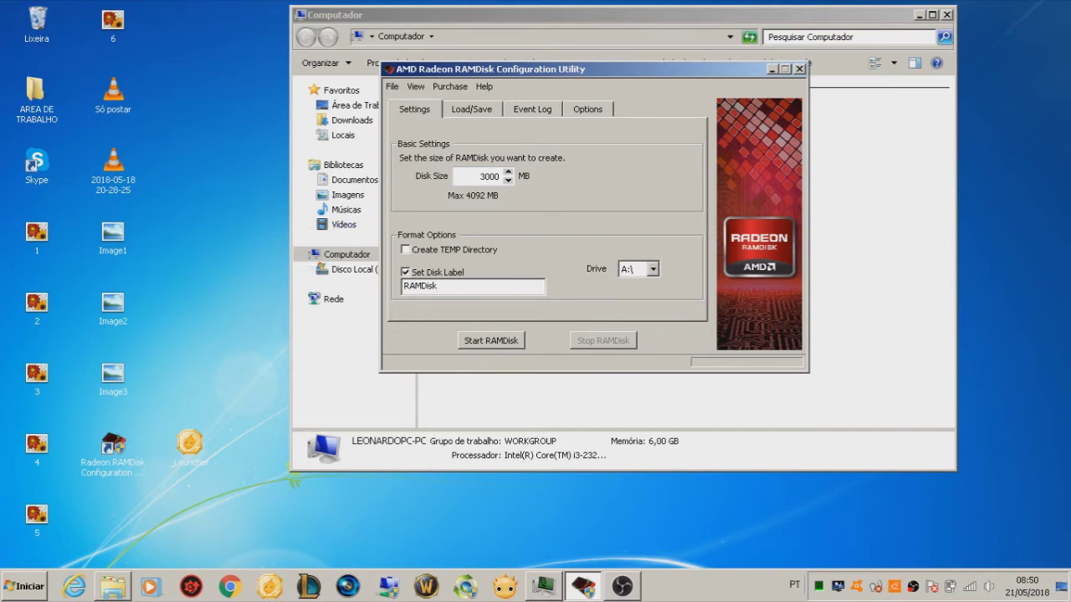
pyautogui.doubleClick(490, 177)
pyautogui.press('Return')
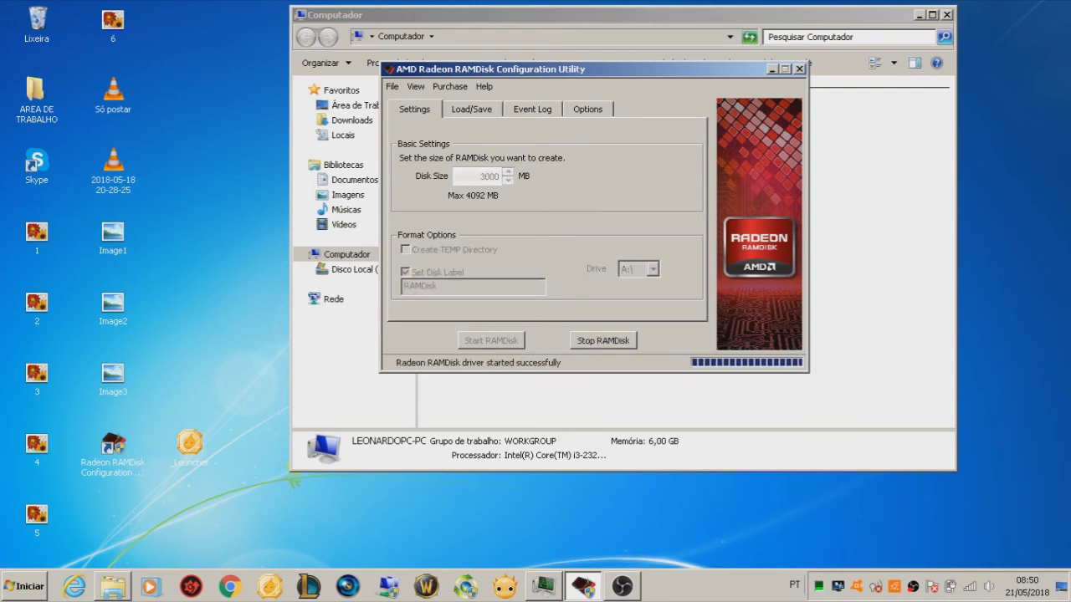
# - Dismiss the AutoPlay prompt for RAMDisk (A:) and bring up the Computer window with its drives
pyautogui.click(24, 586)
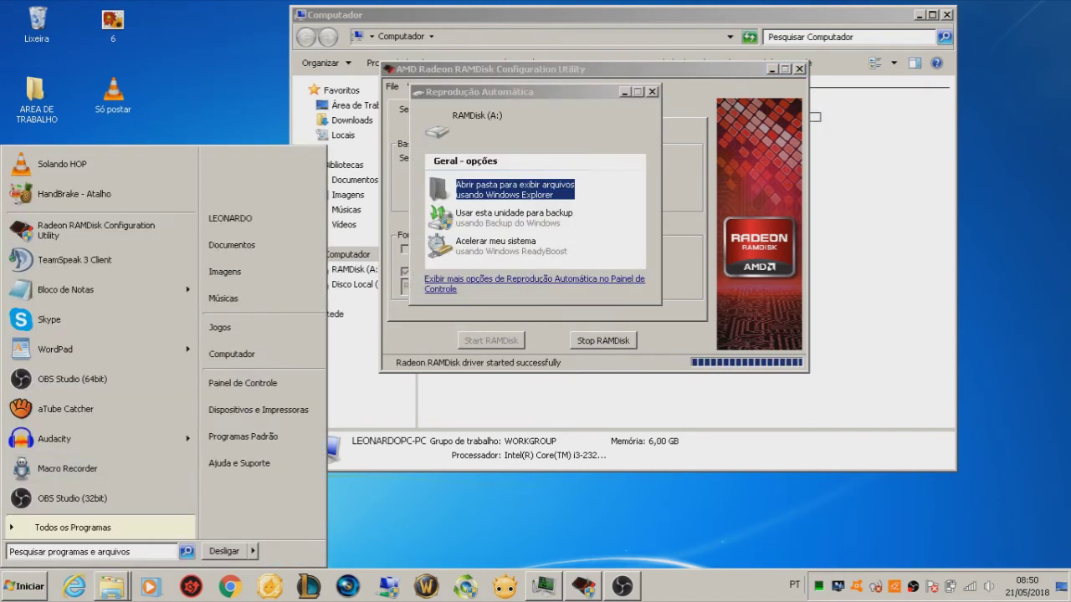
pyautogui.click(651, 91)
pyautogui.click(24, 586)
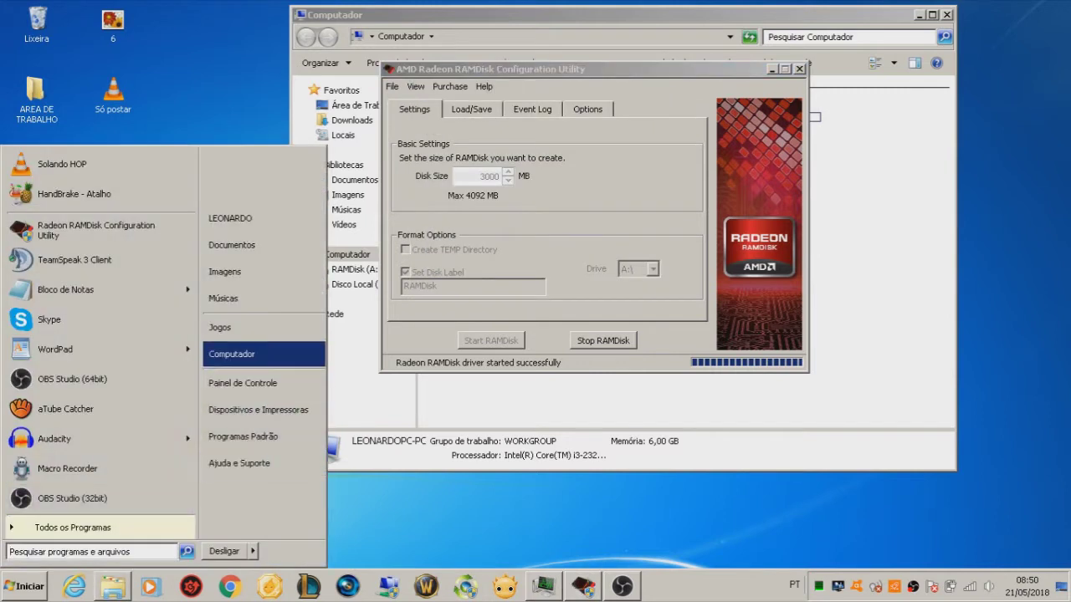
pyautogui.click(244, 356)
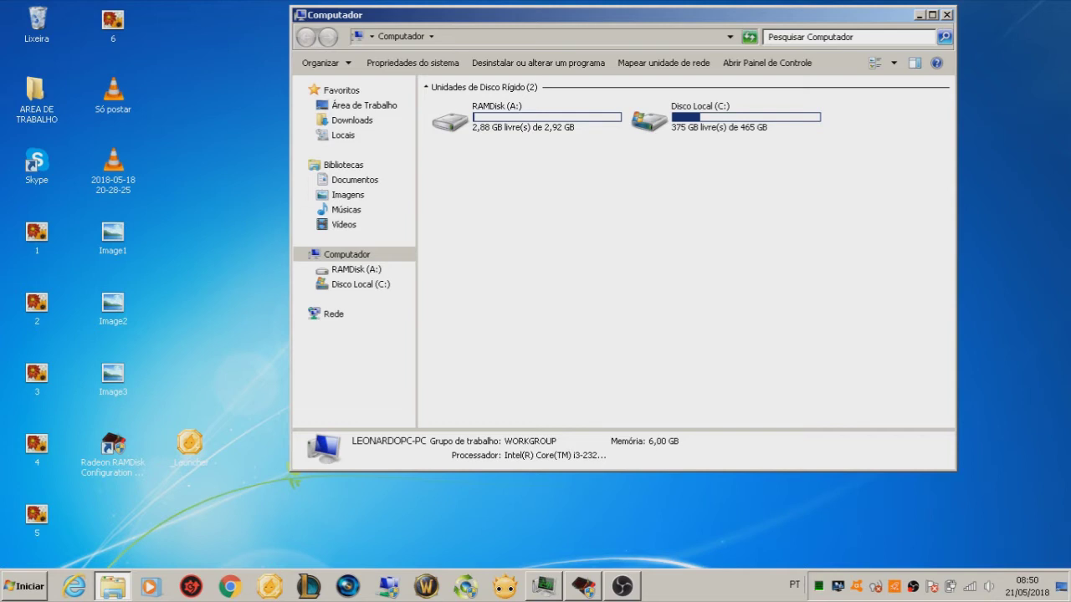
# - Open the AeriaGames folder on Disco Local (C:) and copy its Grand Fantasia-PT folder
pyautogui.doubleClick(726, 117)
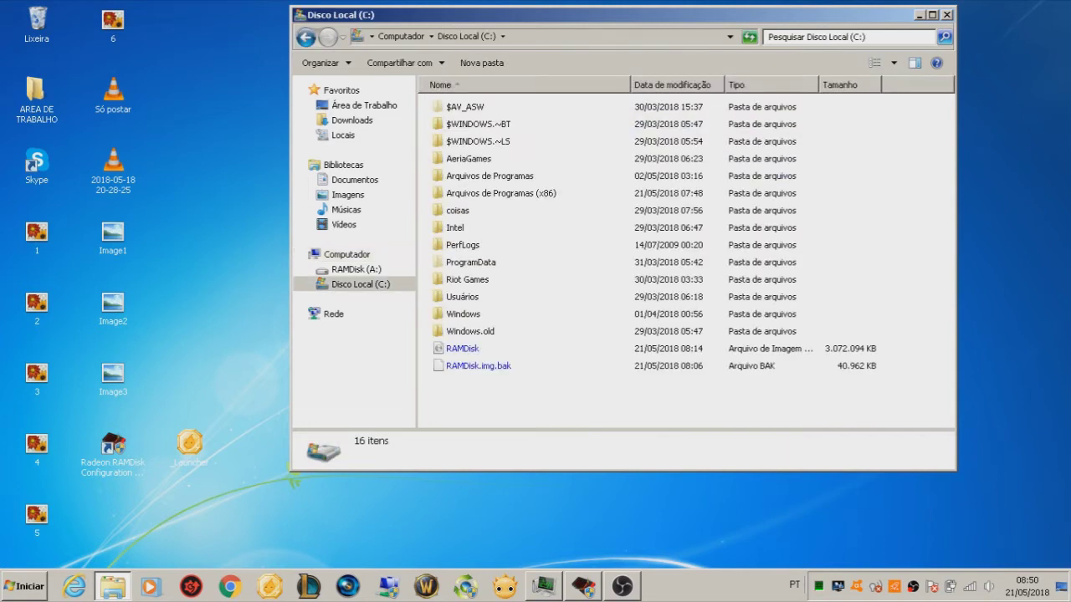
pyautogui.doubleClick(468, 159)
pyautogui.click(306, 37)
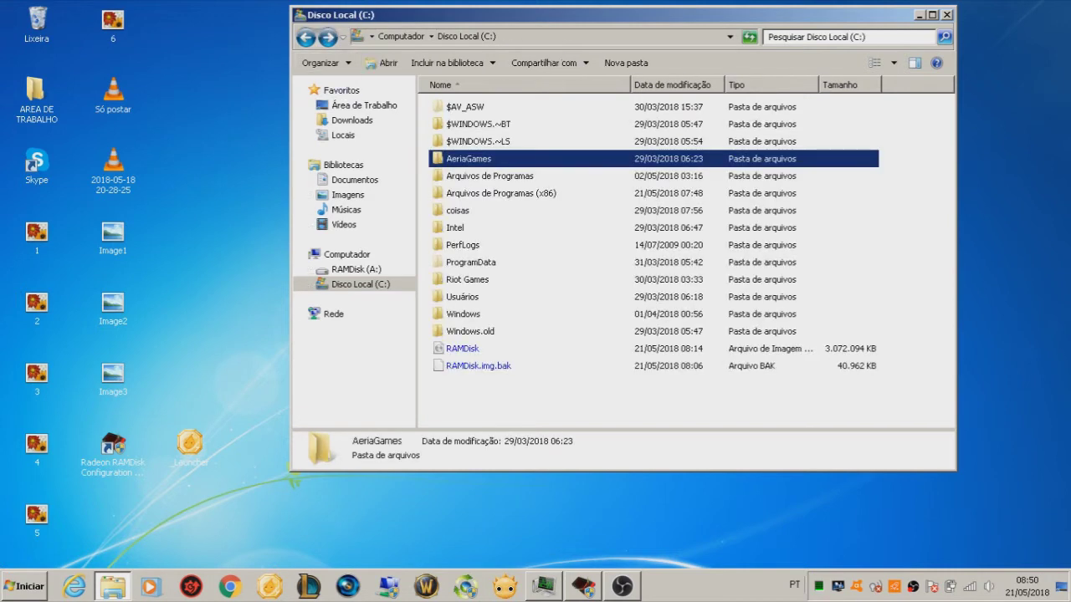
pyautogui.press('Return')
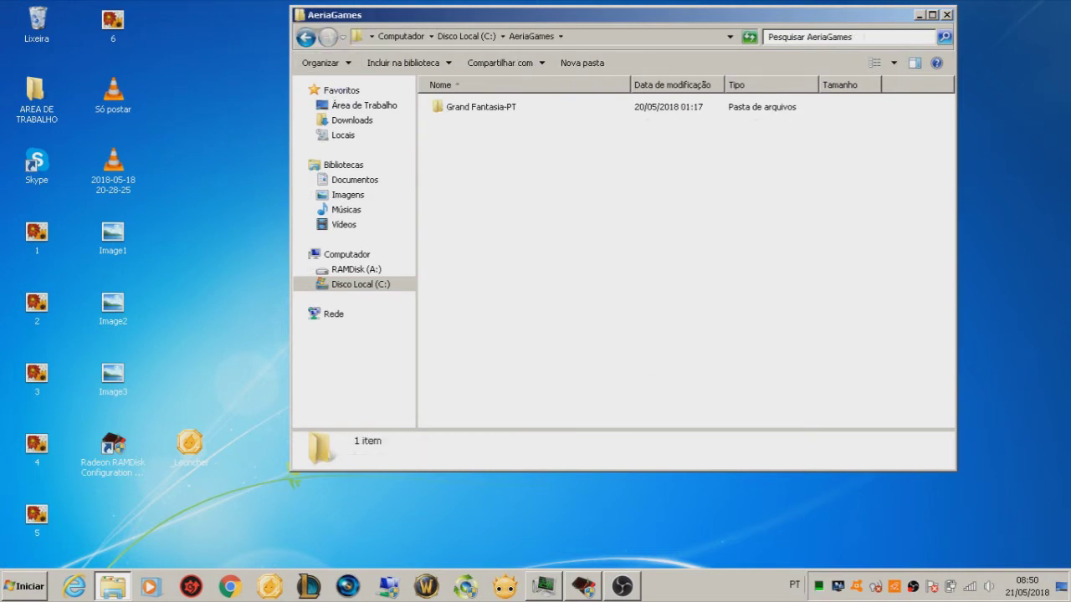
pyautogui.rightClick(468, 107)
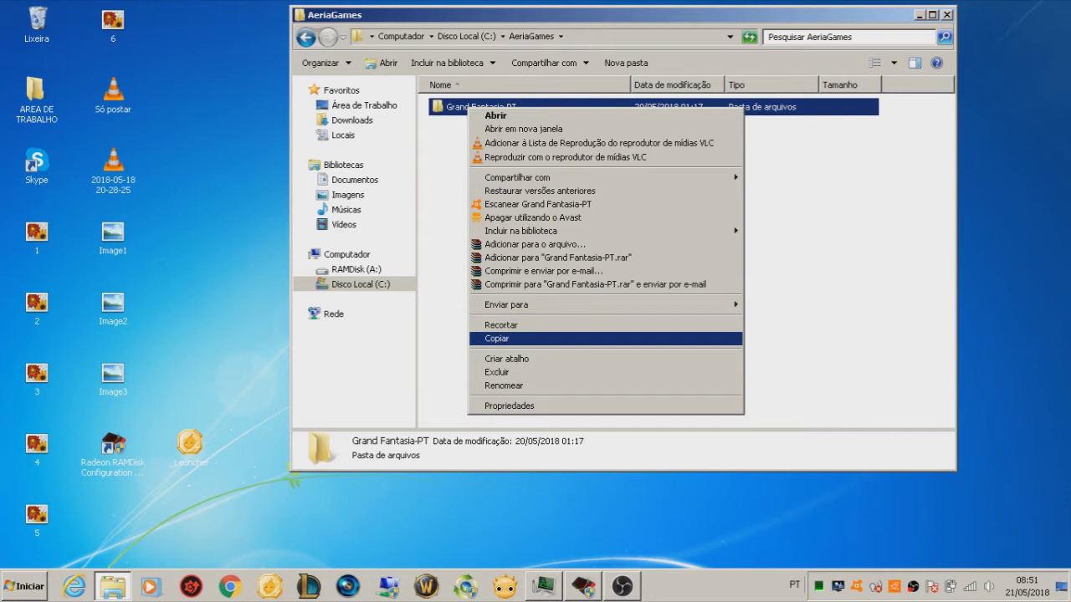
pyautogui.click(497, 338)
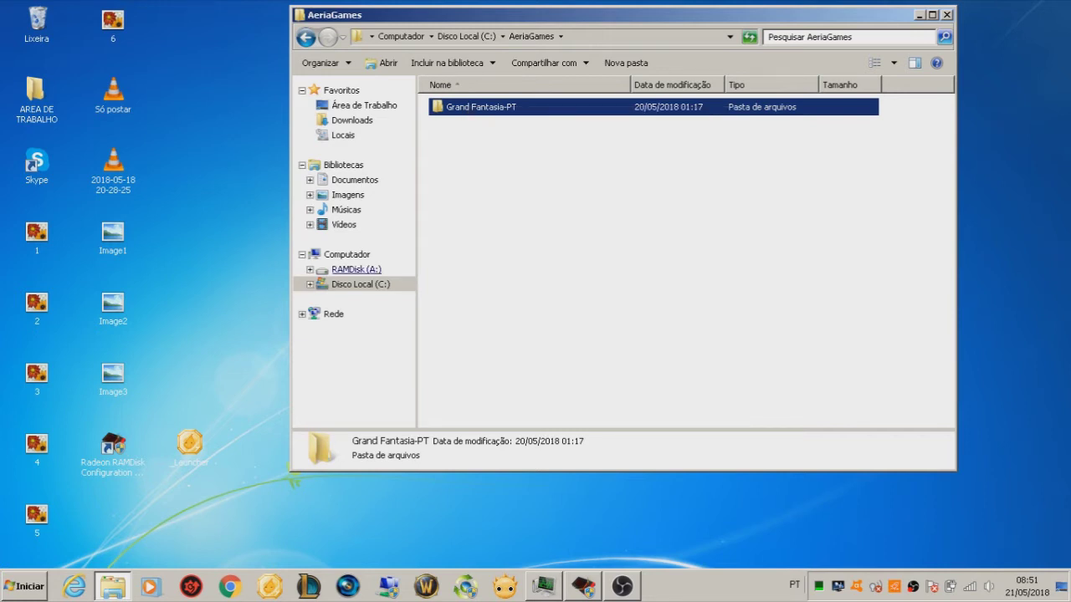
# - Paste the Grand Fantasia-PT folder into the RAMDisk (A:) drive and open the pasted folder
pyautogui.click(357, 270)
pyautogui.rightClick(511, 182)
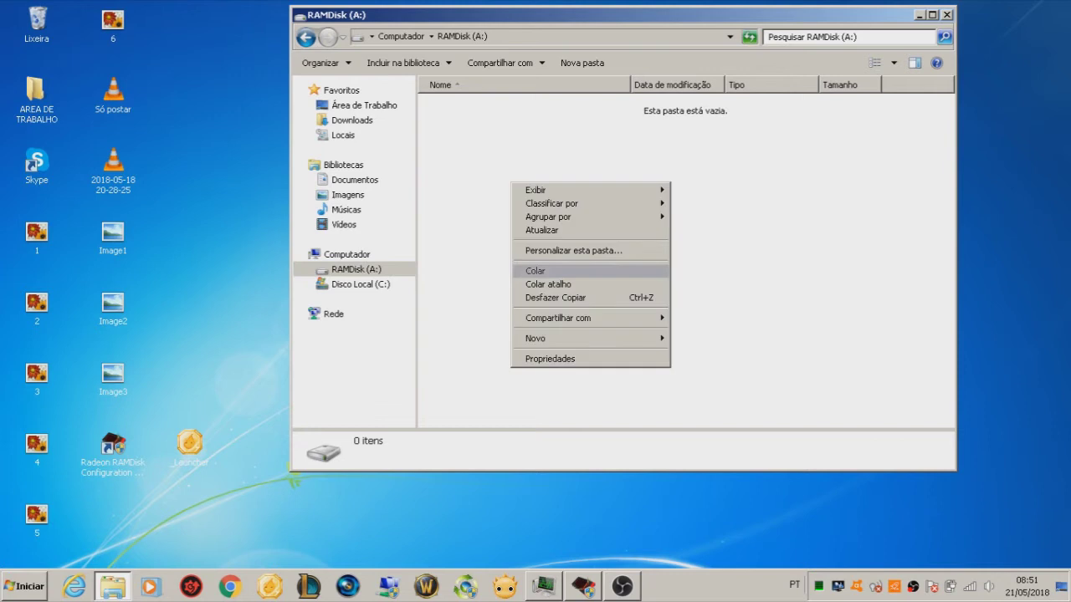
pyautogui.click(347, 255)
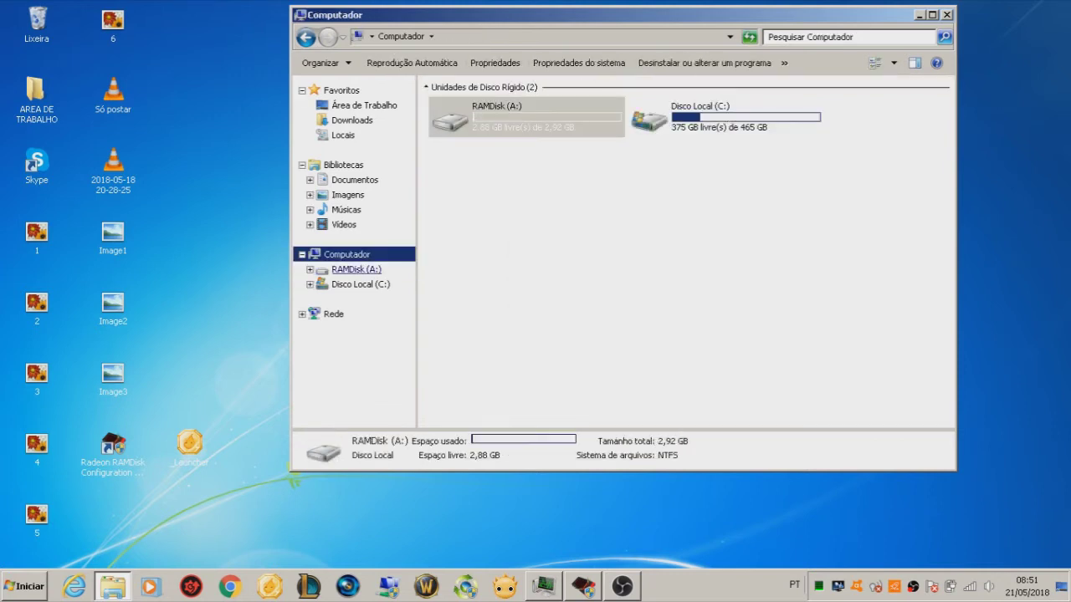
pyautogui.click(511, 246)
pyautogui.doubleClick(525, 117)
pyautogui.rightClick(501, 183)
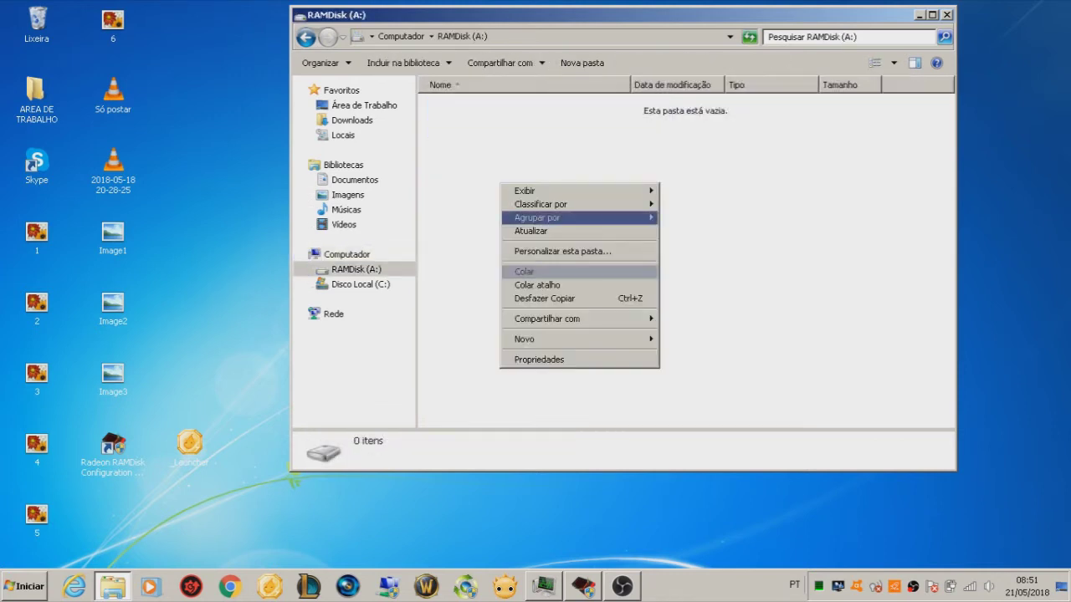
pyautogui.click(525, 270)
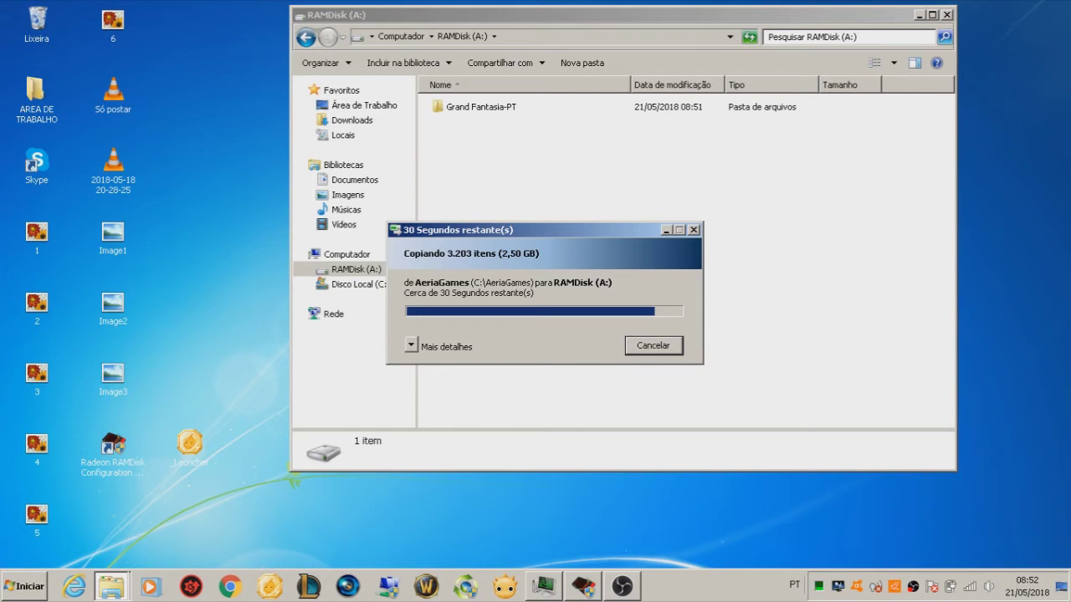
pyautogui.hotkey('alt', 'Tab')
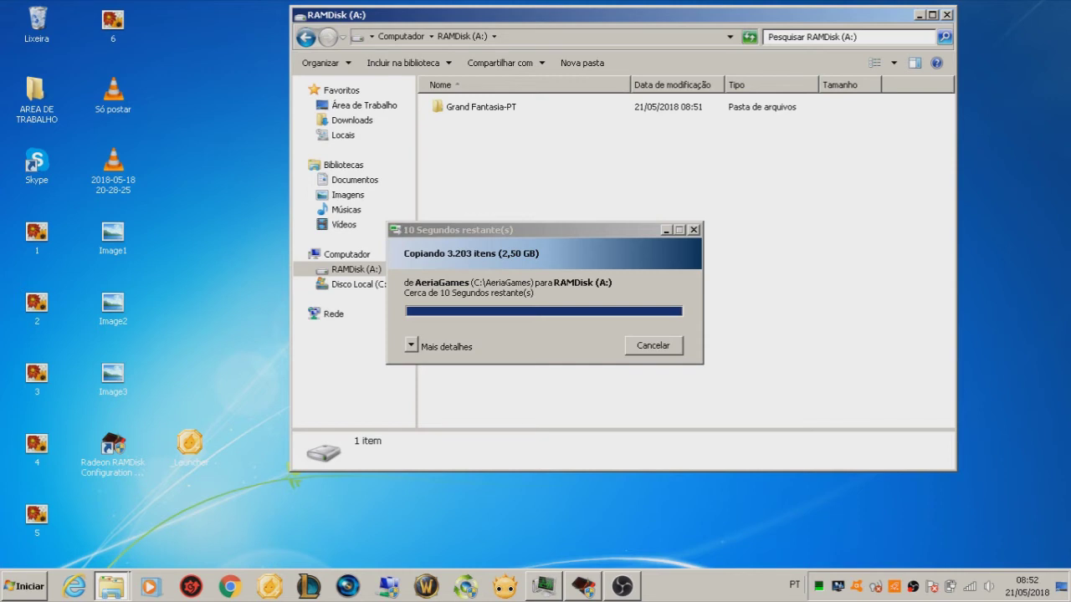
pyautogui.click(481, 106)
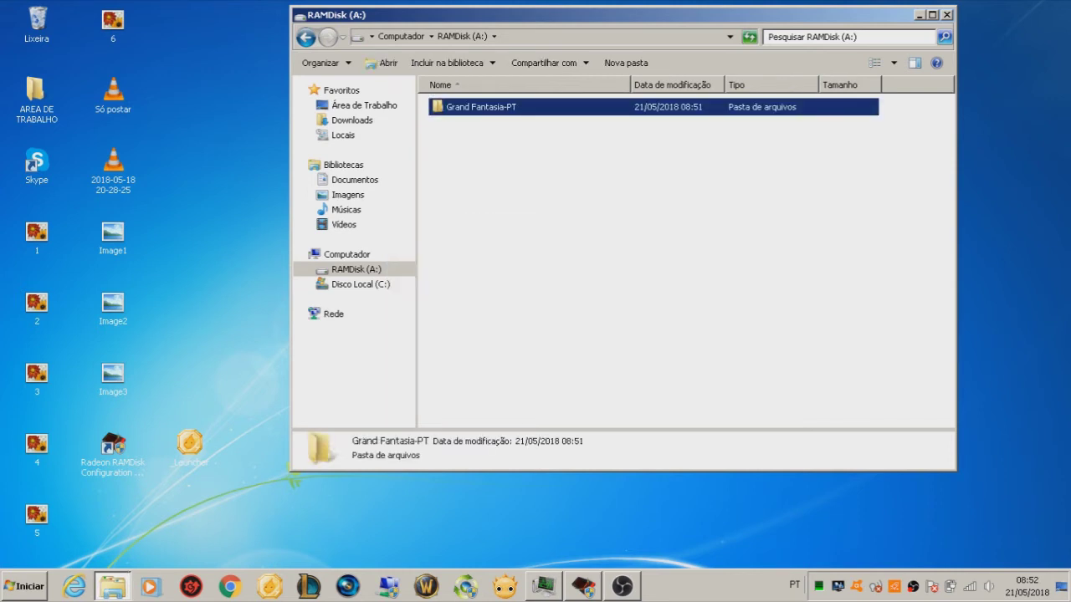
pyautogui.press('Return')
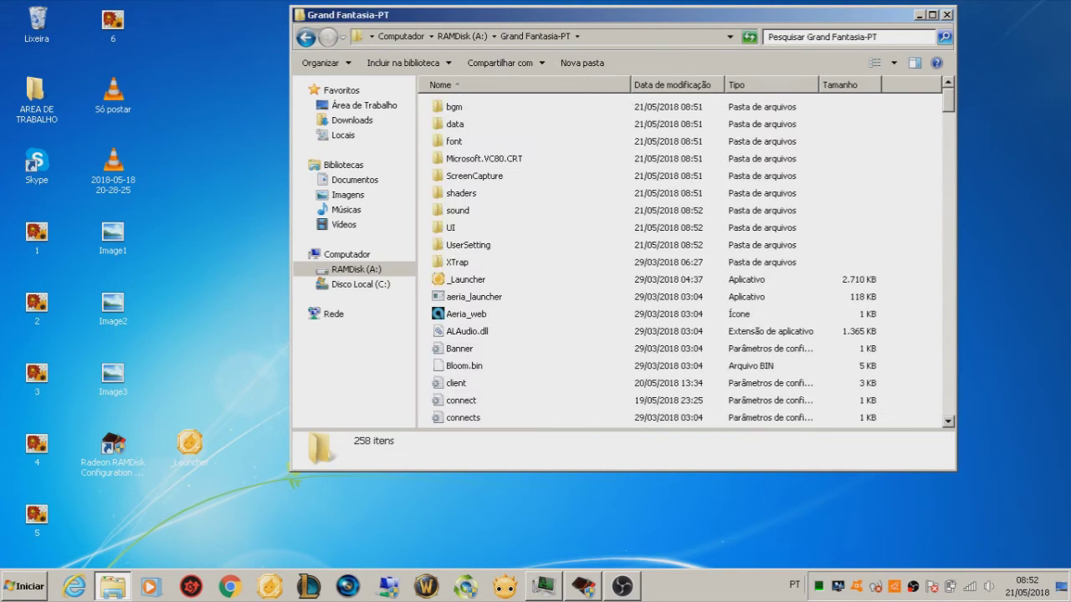
# - Move the old _Launcher file on the desktop to the recycle bin
pyautogui.click(189, 448)
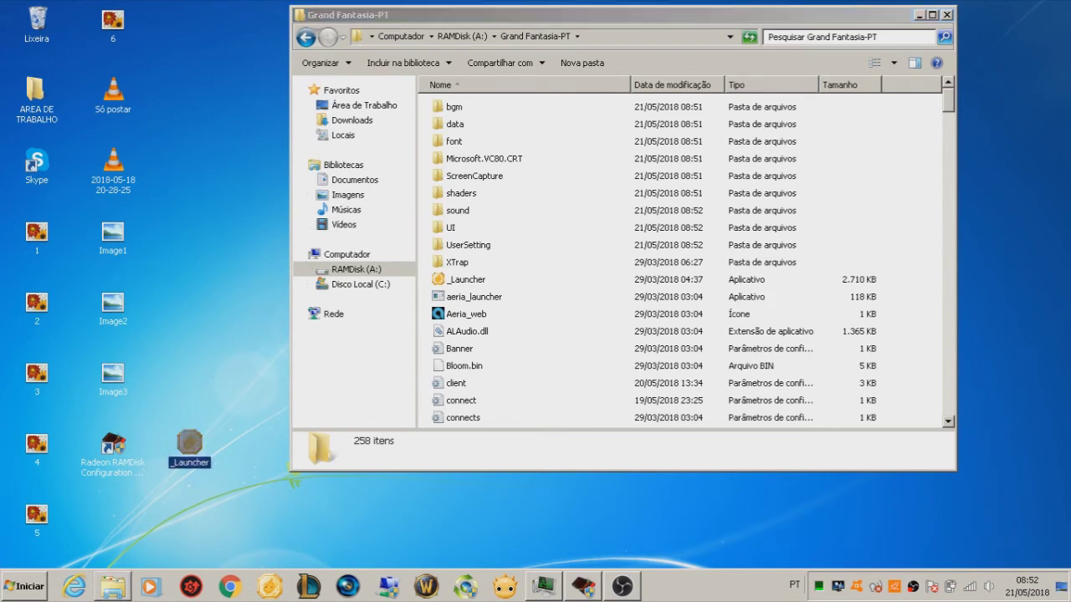
pyautogui.press('Delete')
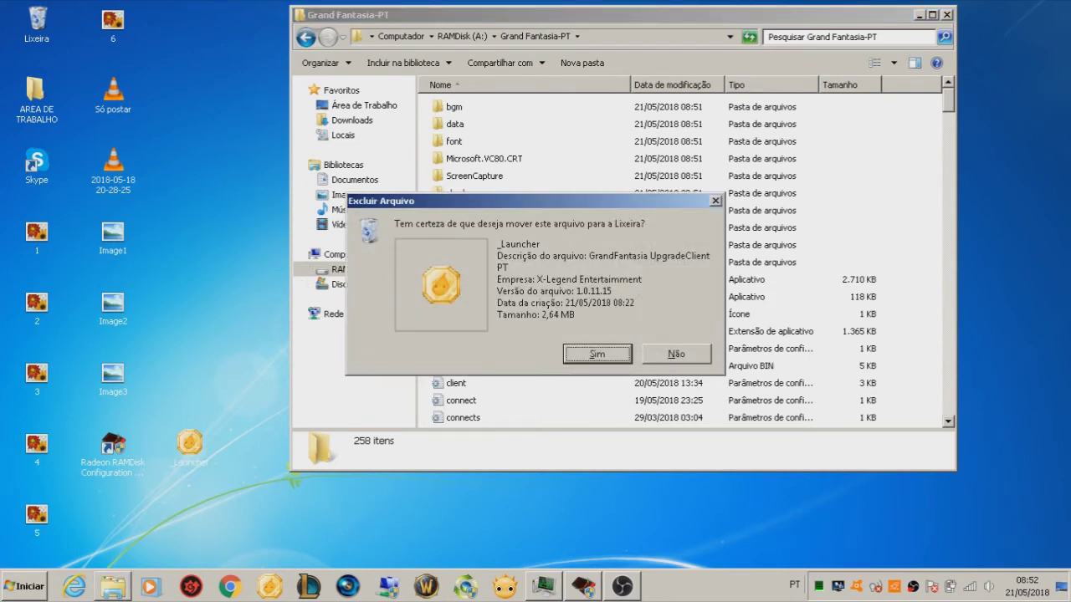
pyautogui.press('Return')
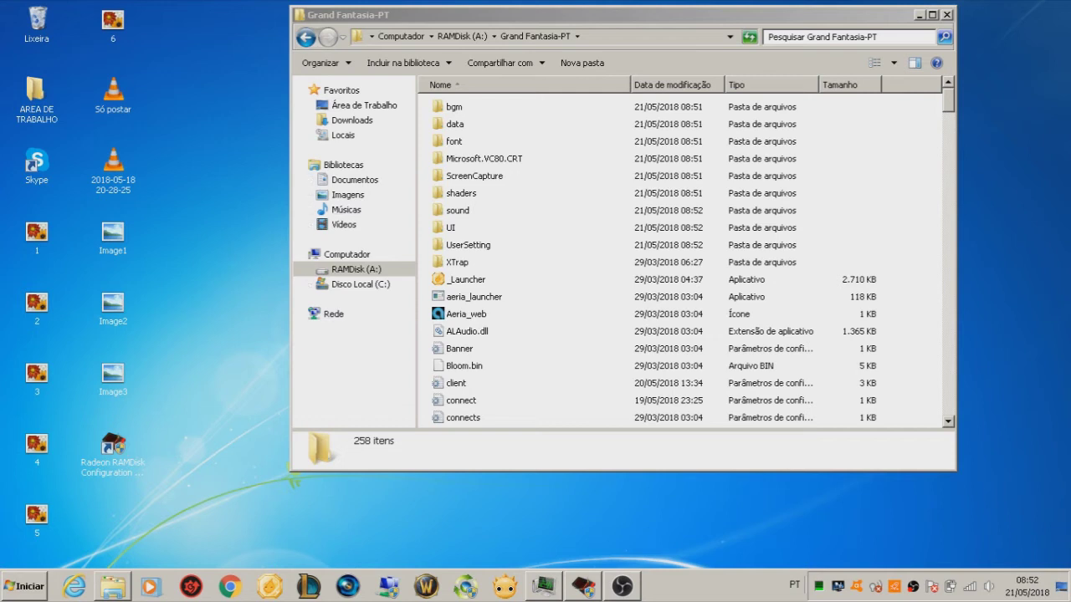
# - Create a desktop shortcut to _Launcher from the RAMDisk's Grand Fantasia-PT folder and start the launcher from that shortcut
pyautogui.rightClick(487, 279)
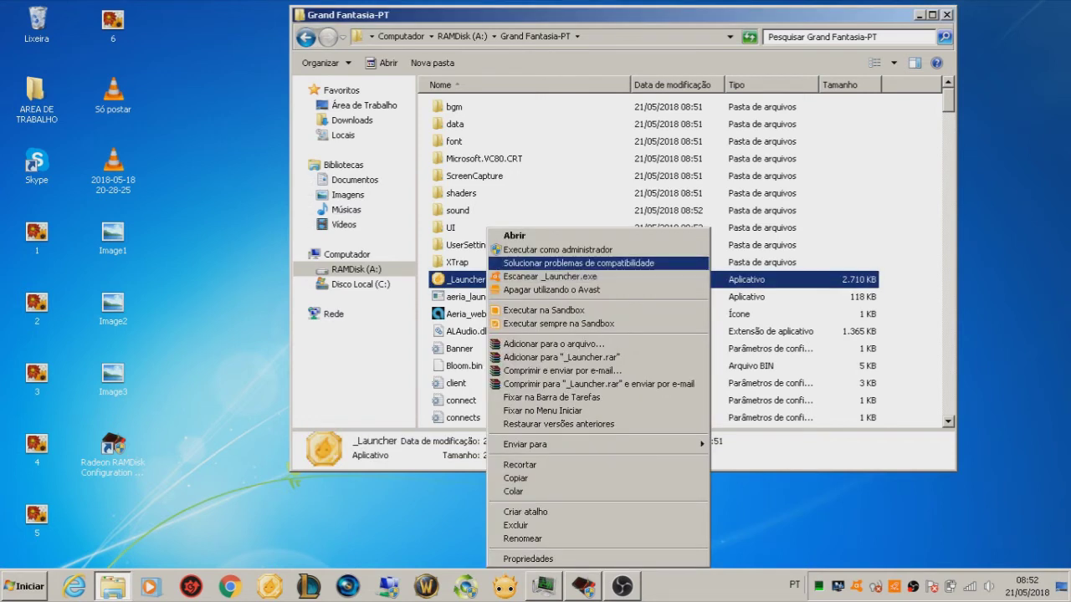
pyautogui.moveTo(603, 444)
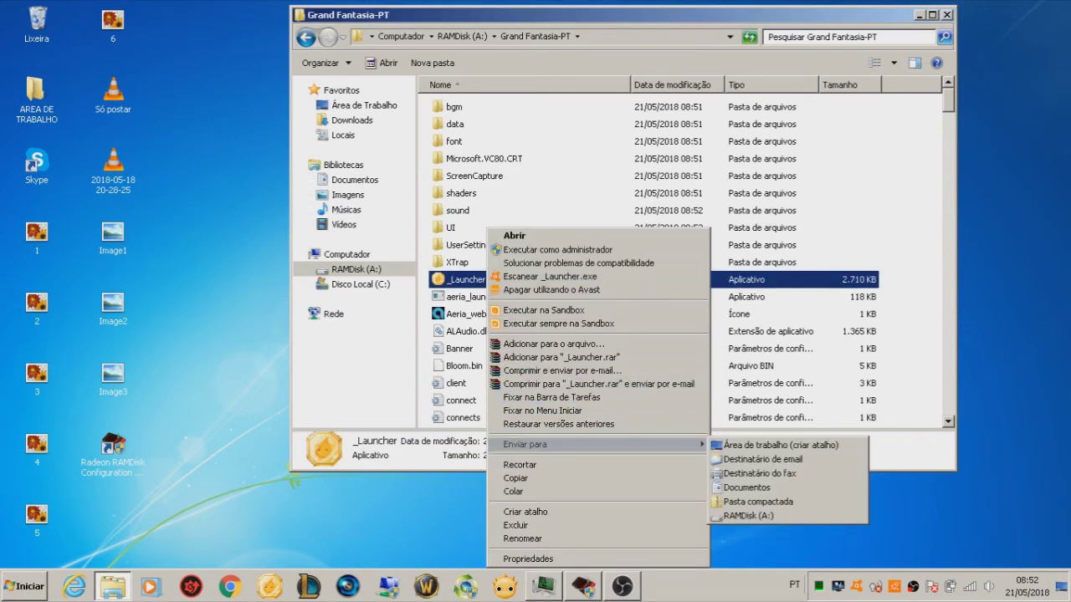
pyautogui.click(752, 441)
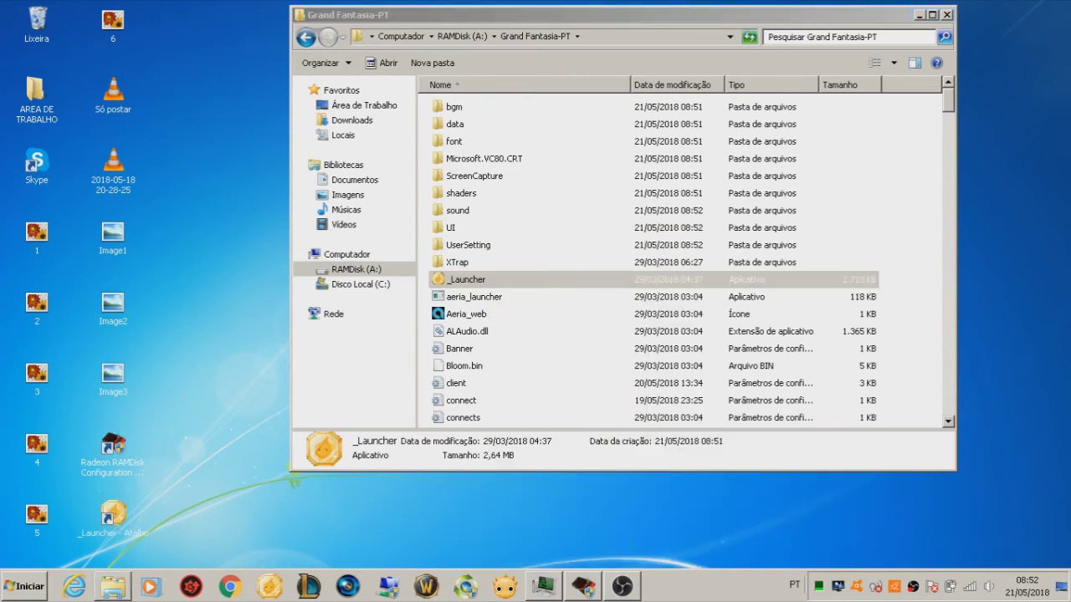
pyautogui.click(112, 516)
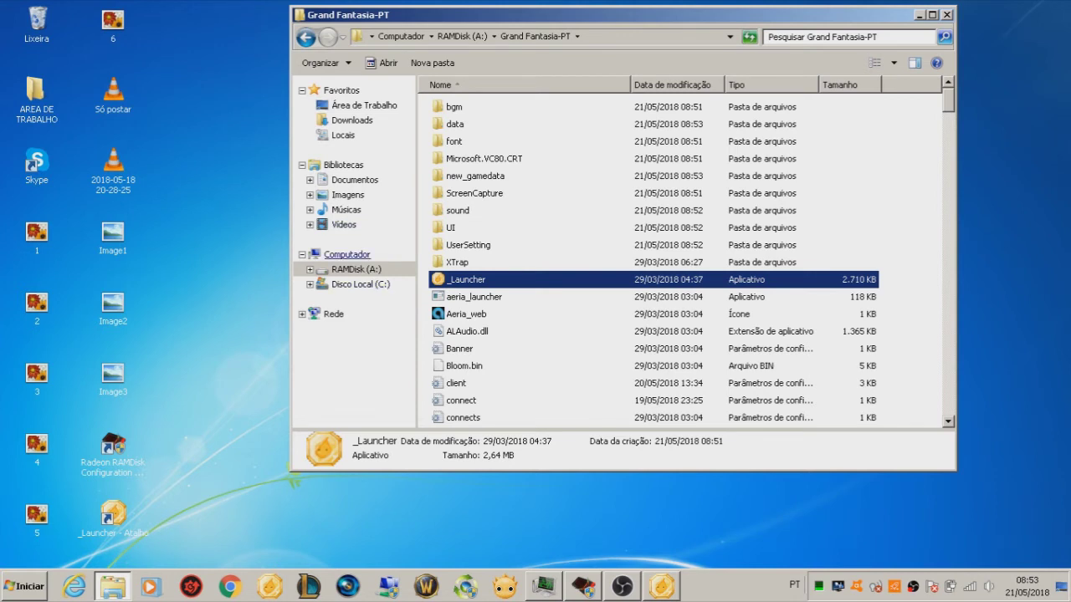
# - Check the drives' free space in the Computer window and open the Grand Fantasia-PT folder on RAMDisk (A:)
pyautogui.click(346, 254)
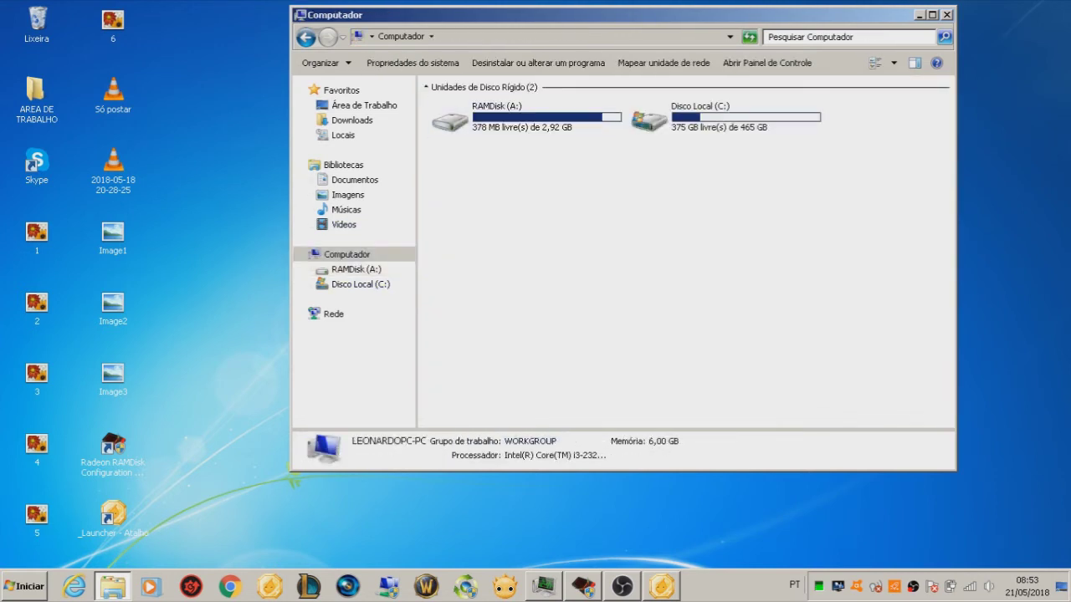
pyautogui.moveTo(622, 15); pyautogui.dragTo(555, 28)
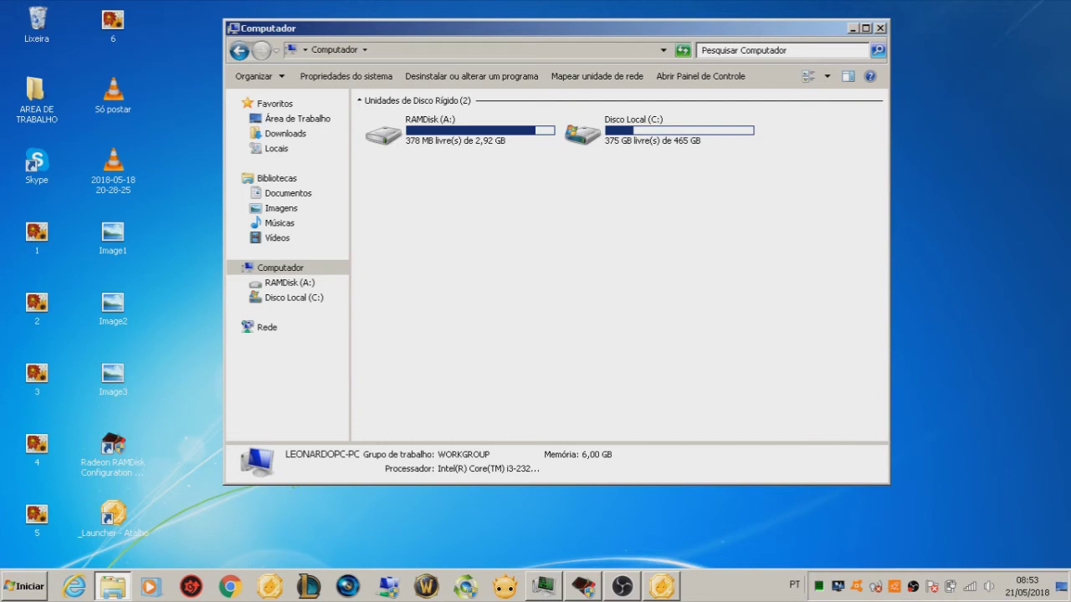
pyautogui.doubleClick(458, 129)
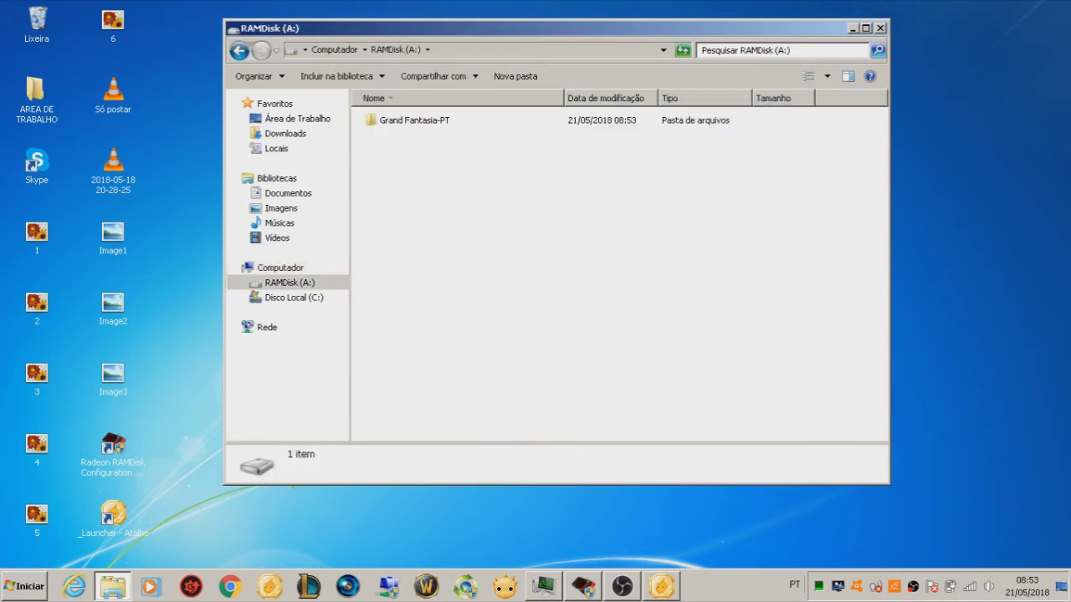
pyautogui.doubleClick(414, 119)
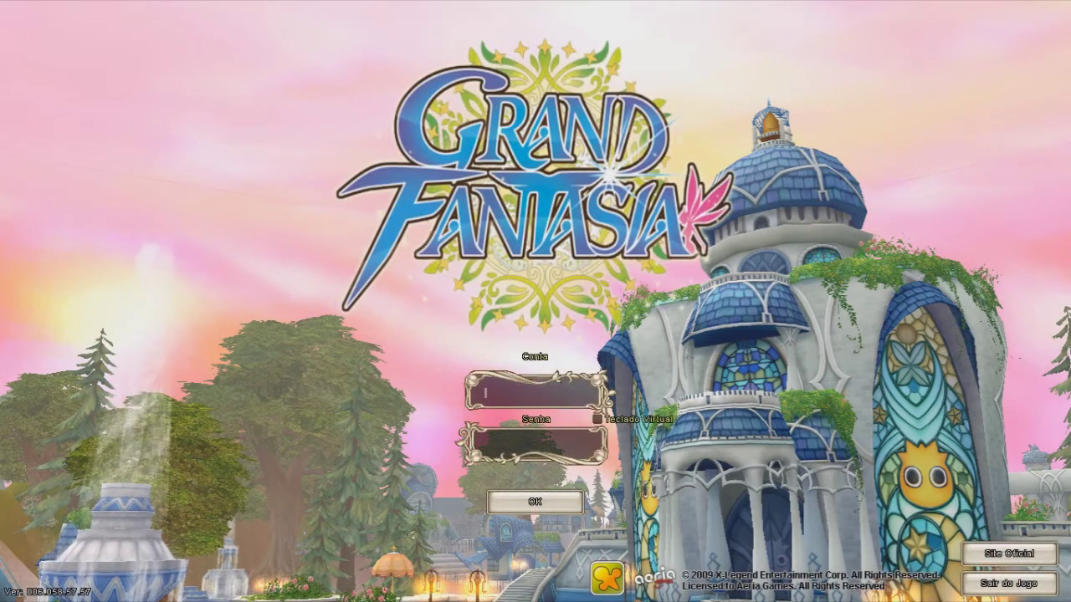
# - Log in to Grand Fantasia with the account name and the account password
pyautogui.write('...')
pyautogui.press('Tab')
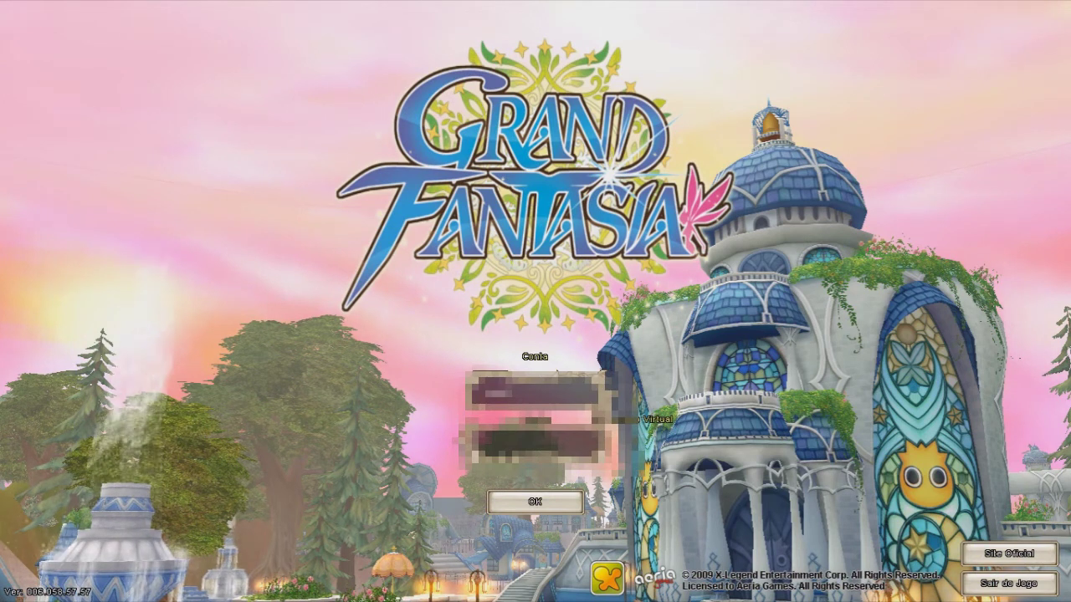
pyautogui.write('...')
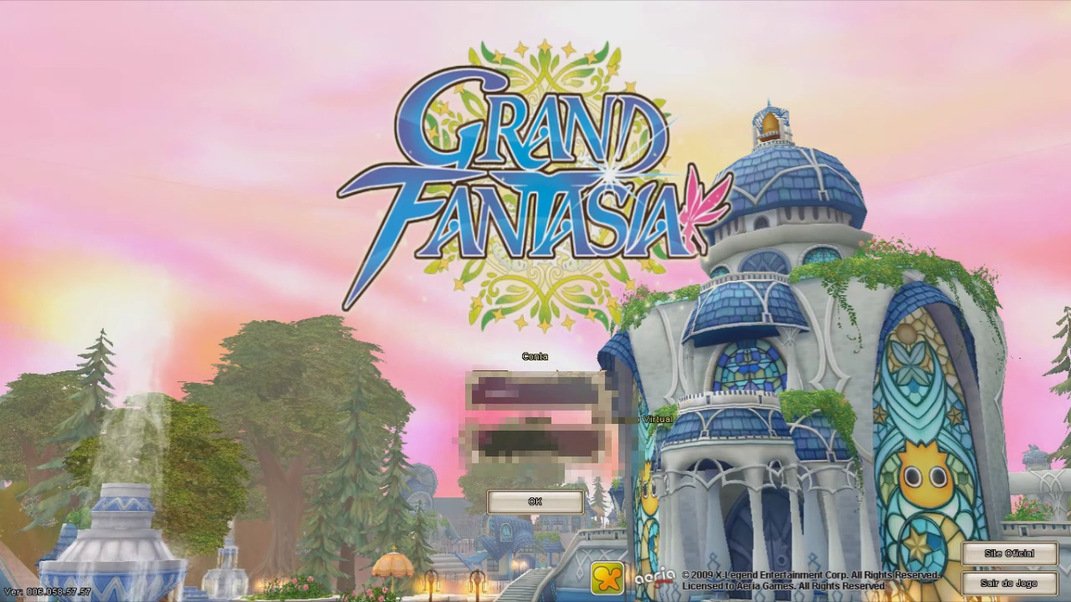
pyautogui.press('Tab')
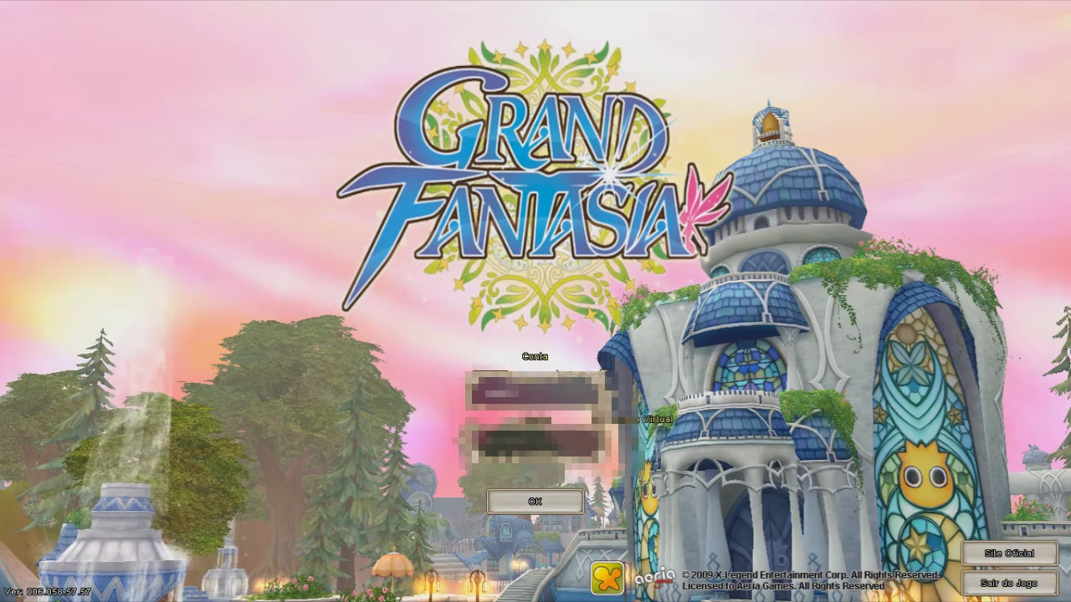
pyautogui.press('Return')
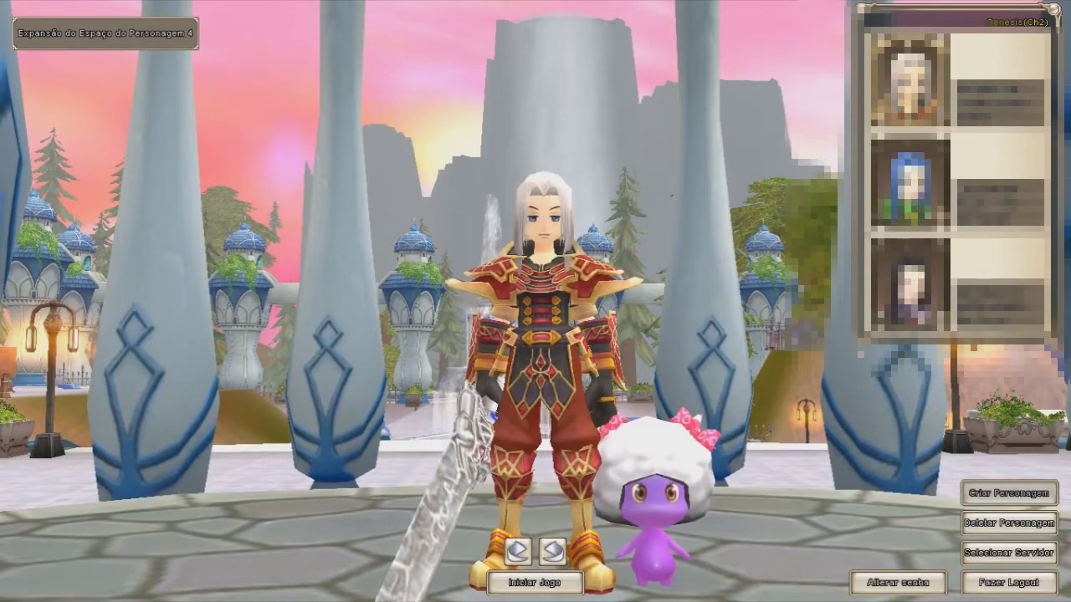
# - Select the third character in the list and start the game by entering the character password
pyautogui.click(910, 285)
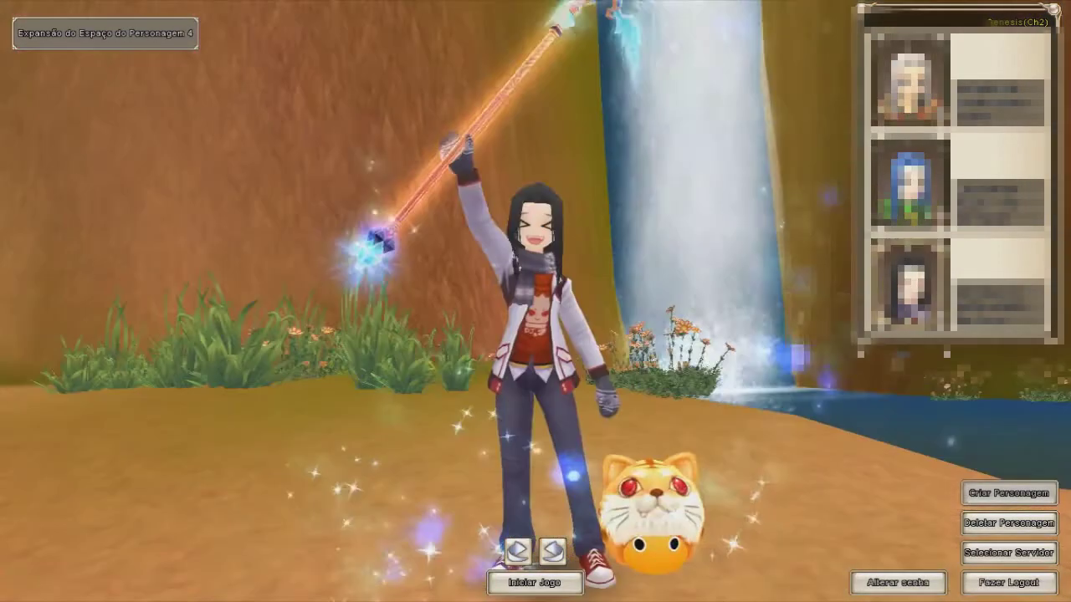
pyautogui.press('Return')
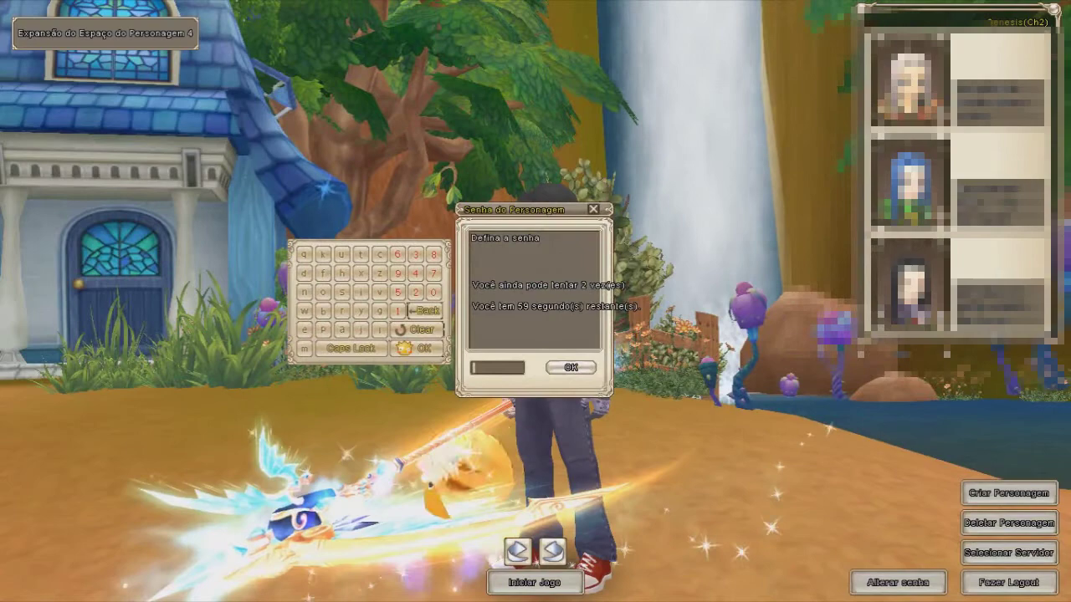
pyautogui.write('****')
pyautogui.press('Return')
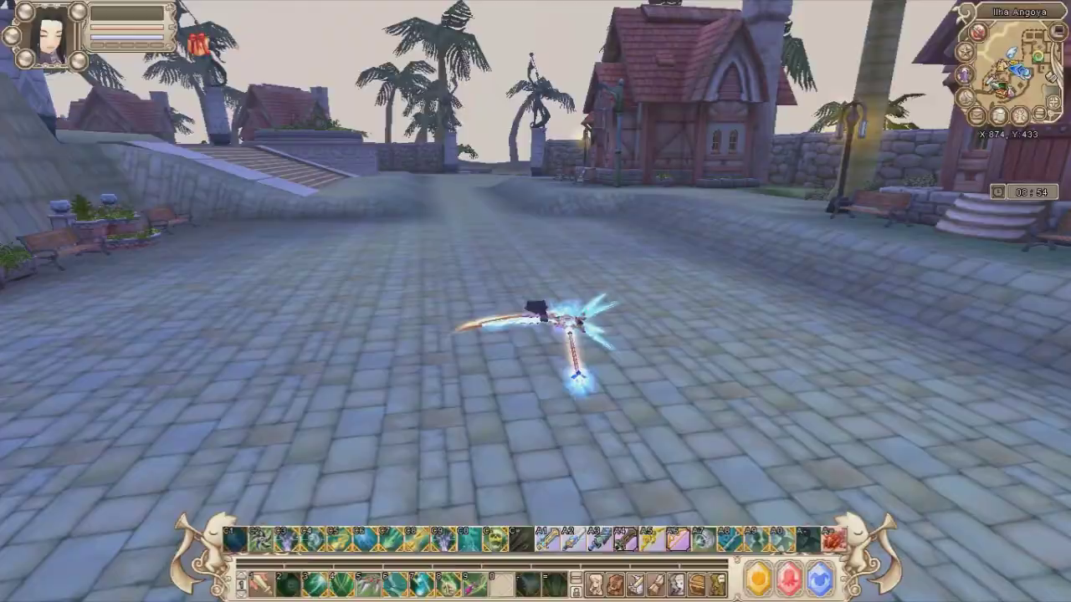
# - Try out the game by moving the character around the Ilha Angoya town square and using a skill
pyautogui.press('w')
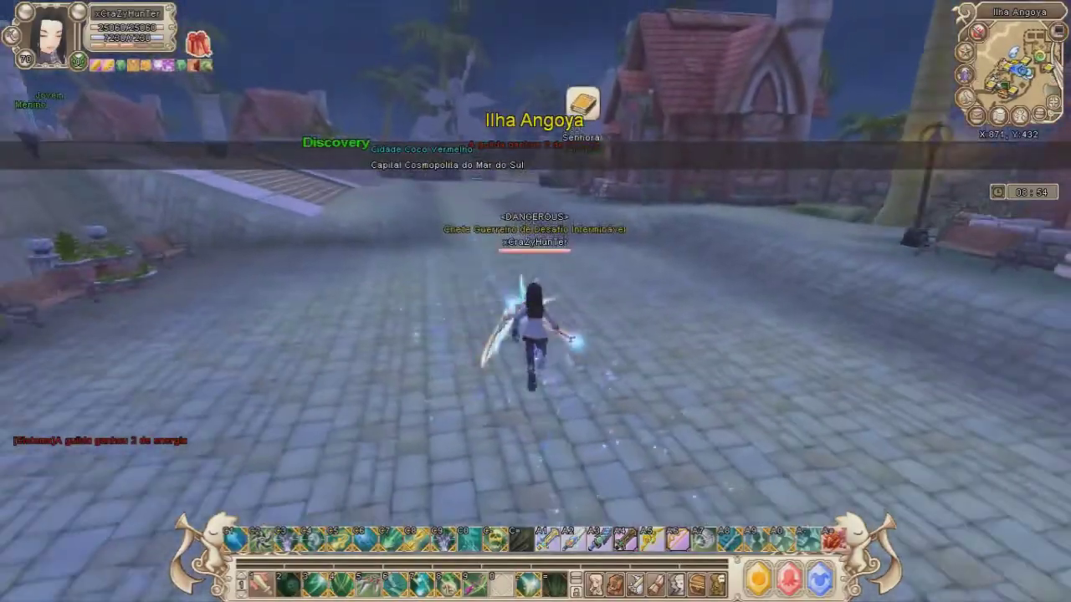
pyautogui.scroll(-5, 535, 301)
pyautogui.press('d')
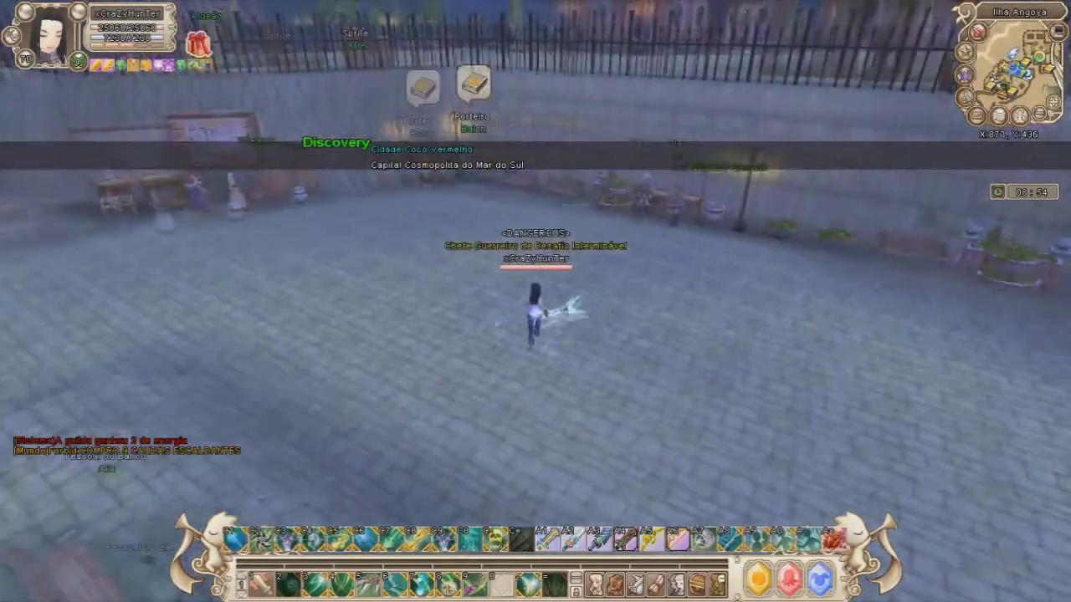
pyautogui.press('d')
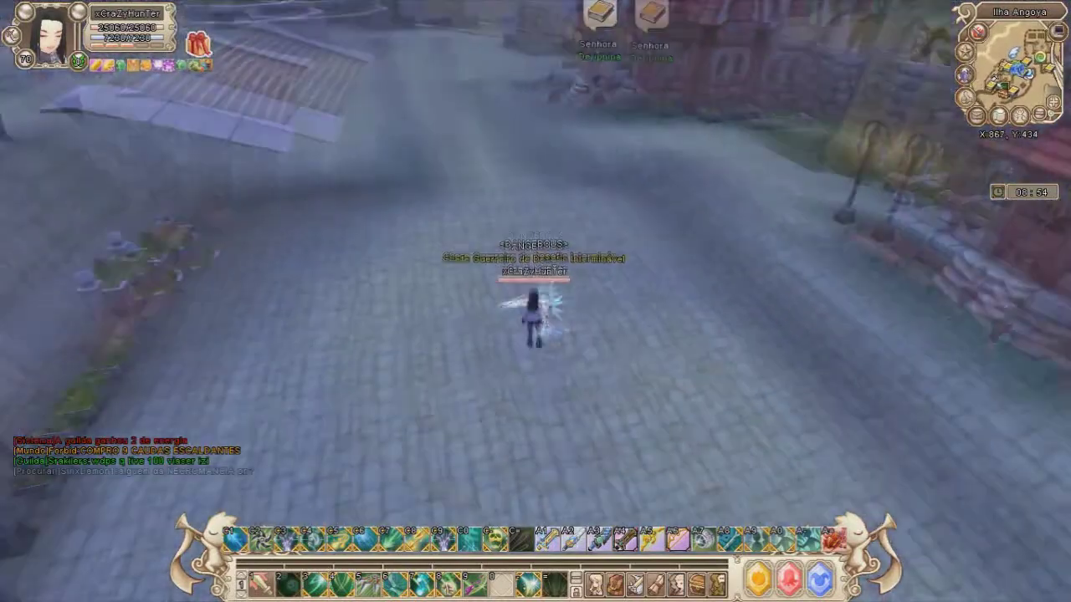
pyautogui.click(494, 540)
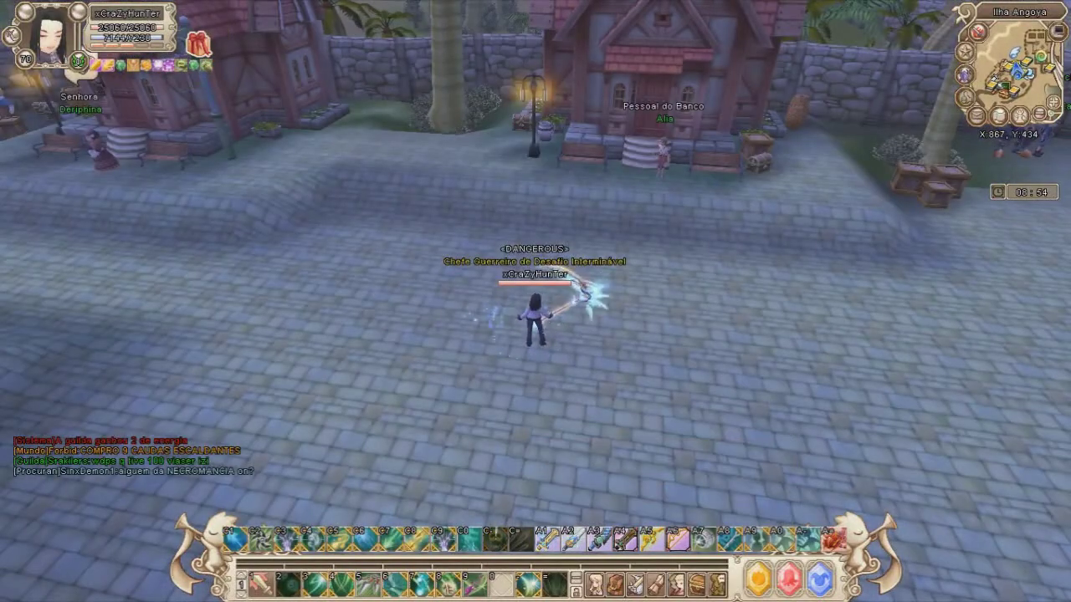
pyautogui.press('a')
pyautogui.press('space')
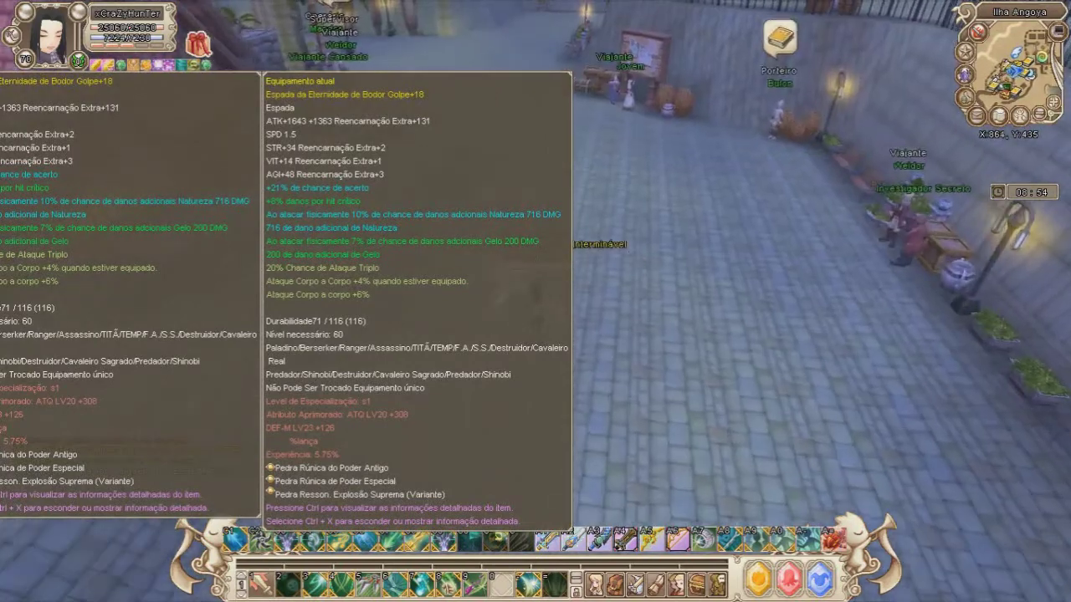
pyautogui.press('d')
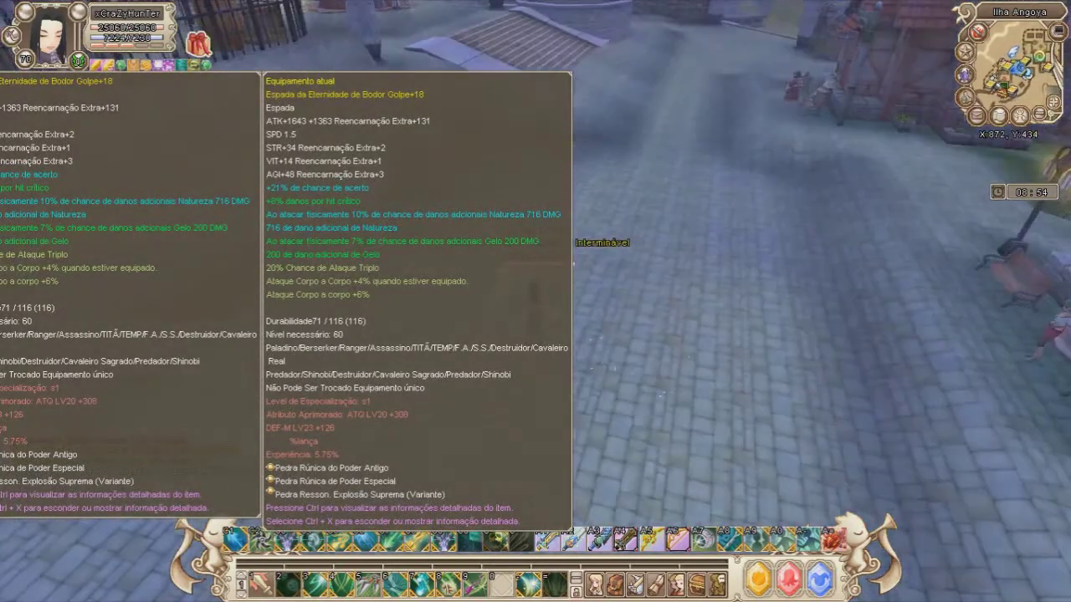